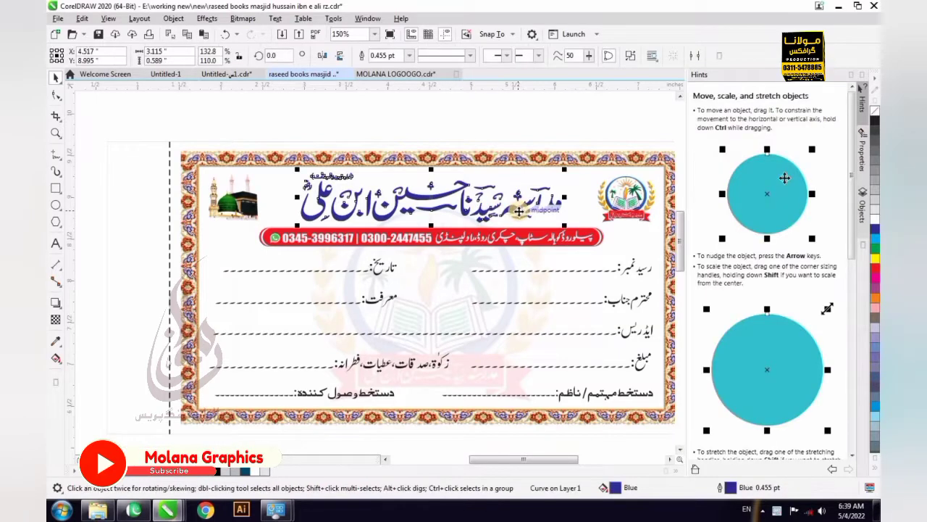
# Move the blue title lettering off the receipt's header, and undo the move.
pyautogui.scroll(-1, 485, 210)
pyautogui.scroll(-1, 517, 213)
pyautogui.scroll(1, 516, 214)
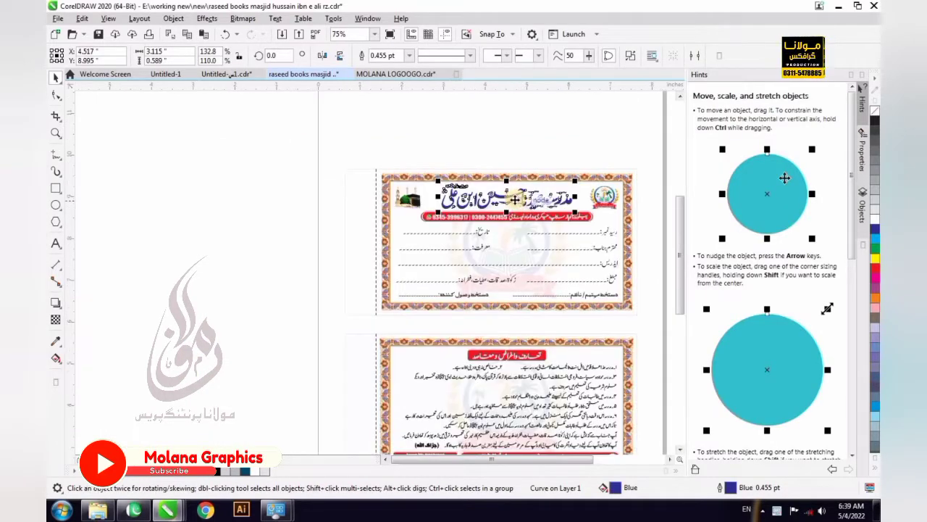
pyautogui.moveTo(507, 194); pyautogui.dragTo(347, 150)
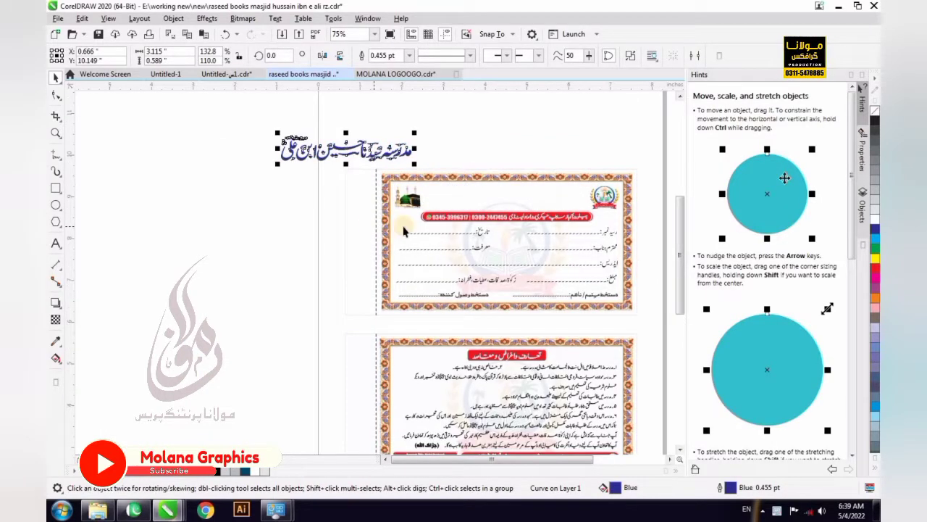
pyautogui.hotkey('ctrl', 'z')
# Place a copy of the complete front receipt design on the empty area beside the page.
pyautogui.scroll(-1, 565, 226)
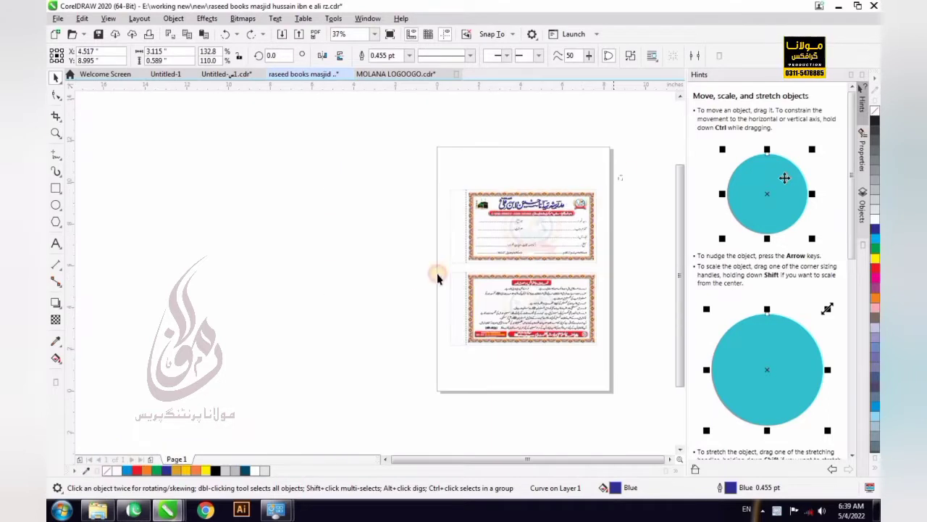
pyautogui.moveTo(464, 269); pyautogui.dragTo(413, 276)
pyautogui.scroll(-1, 602, 243)
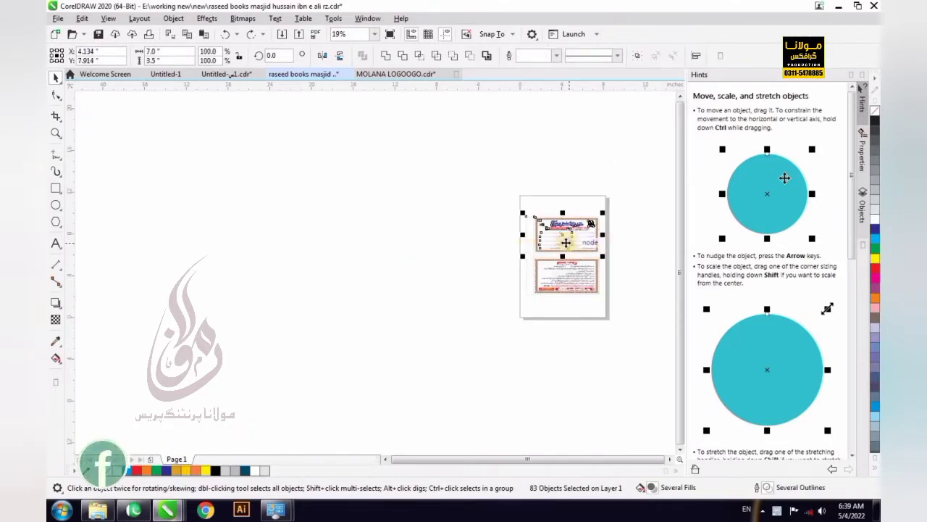
pyautogui.scroll(1, 565, 242)
pyautogui.moveTo(558, 247); pyautogui.dragTo(426, 253)
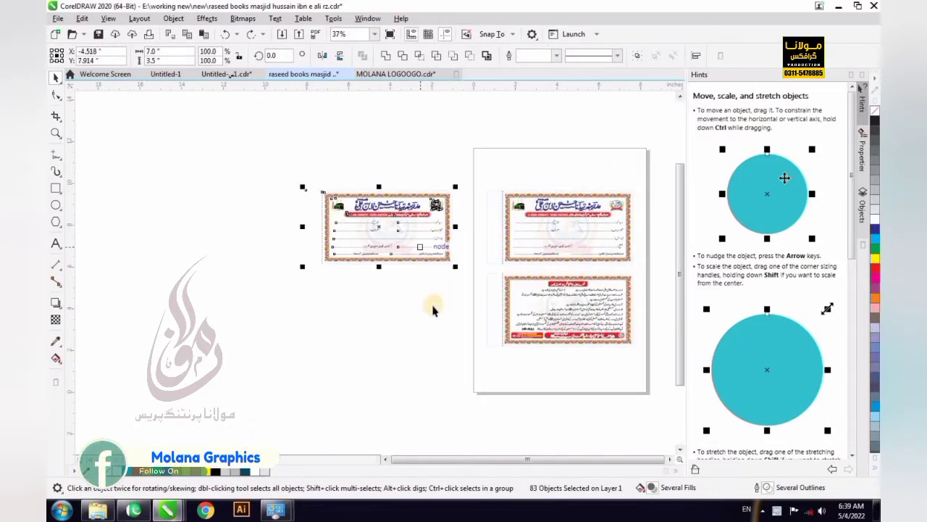
pyautogui.click(464, 269)
# Inspect the curve nodes of the receipt-number label and its dotted line on the copied receipt.
pyautogui.scroll(1, 419, 259)
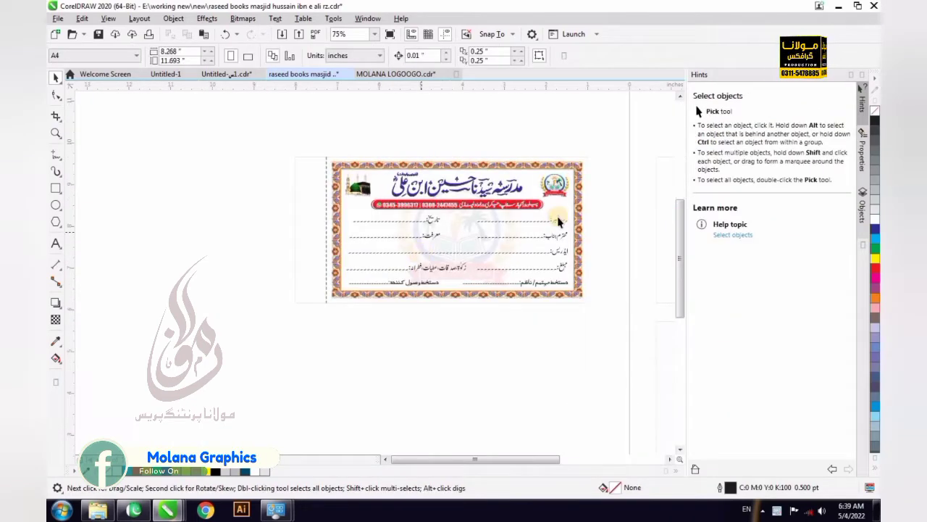
pyautogui.scroll(3, 557, 221)
pyautogui.click(538, 226)
pyautogui.press('F10')
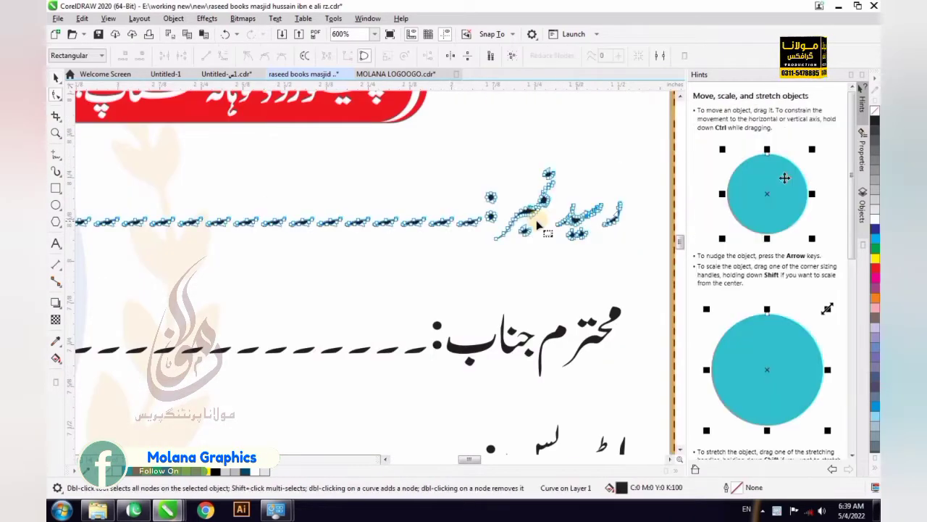
pyautogui.scroll(-3, 537, 226)
pyautogui.press('space')
pyautogui.scroll(2, 553, 248)
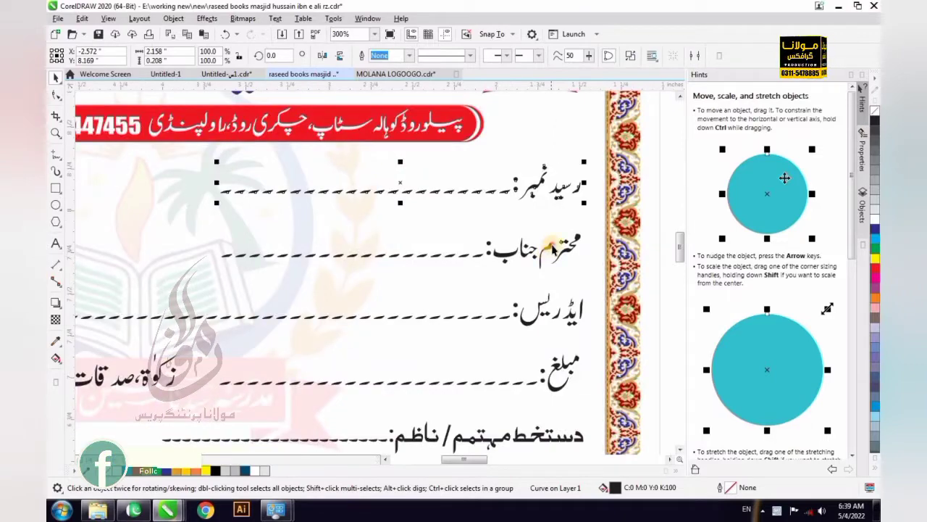
# Examine the remaining field labels and dotted lines on the copied receipt, including address, amount, donation type and both signature lines.
pyautogui.scroll(-3, 540, 206)
pyautogui.scroll(3, 523, 269)
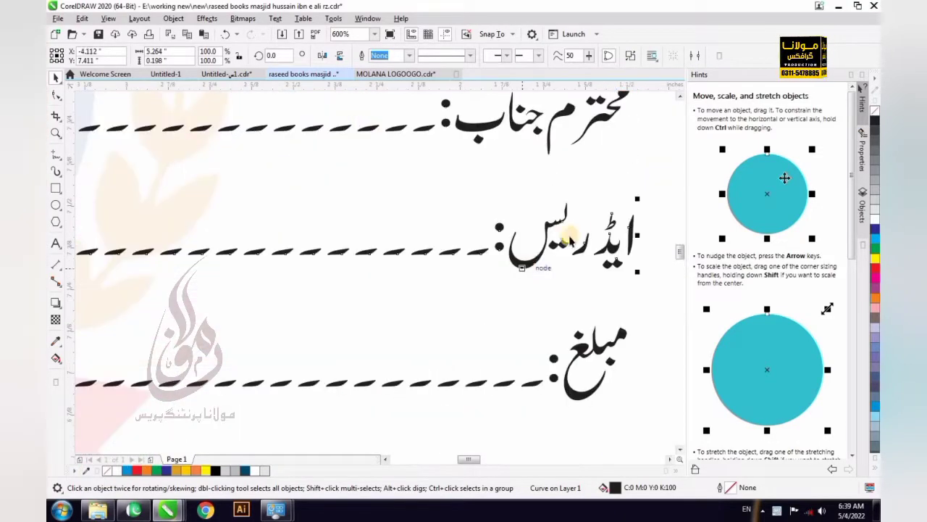
pyautogui.scroll(-3, 570, 241)
pyautogui.scroll(2, 477, 248)
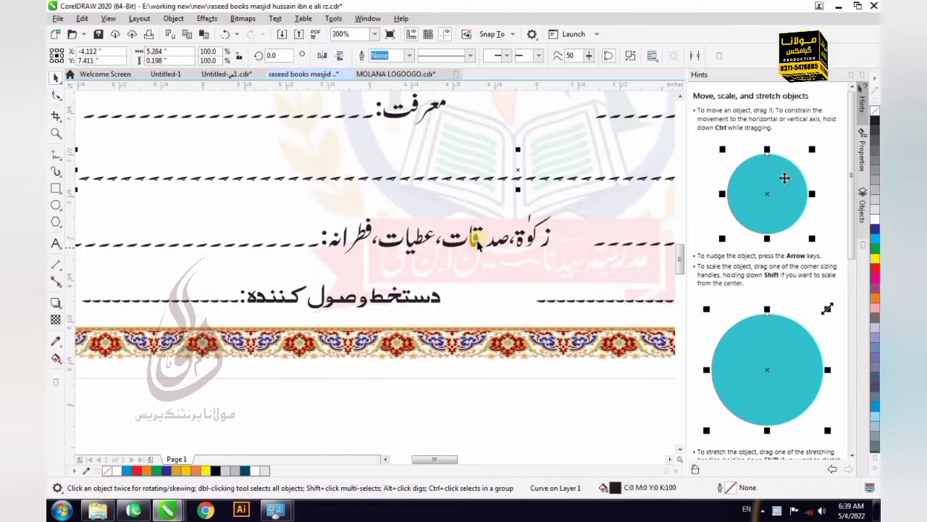
pyautogui.scroll(-3, 443, 242)
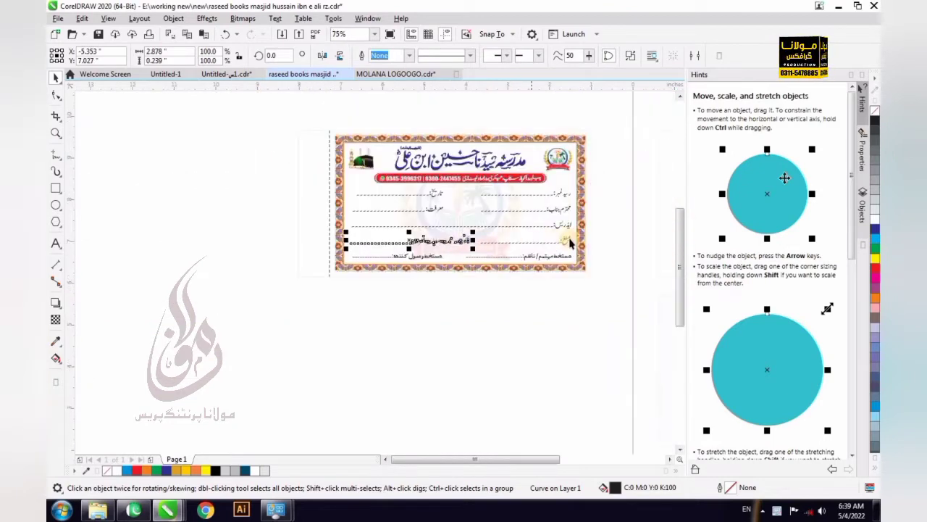
pyautogui.scroll(2, 548, 257)
pyautogui.scroll(-3, 562, 227)
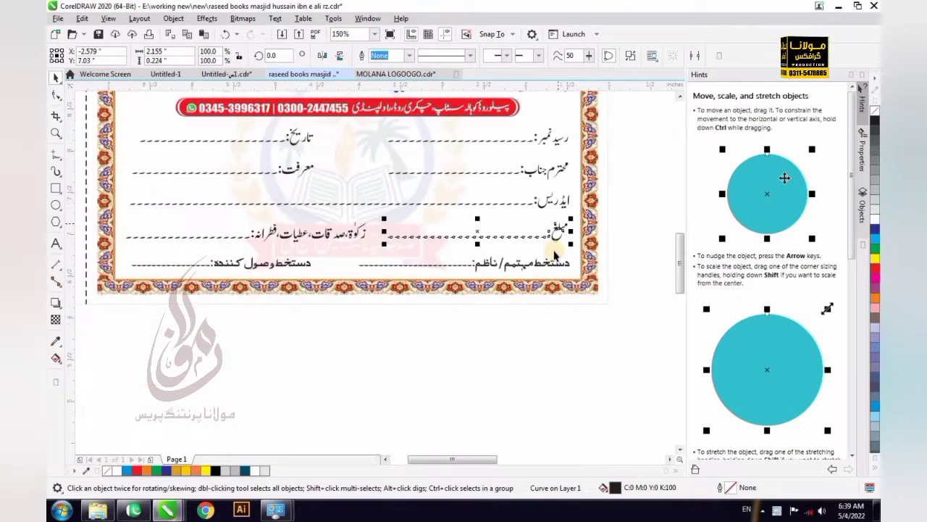
pyautogui.scroll(3, 556, 262)
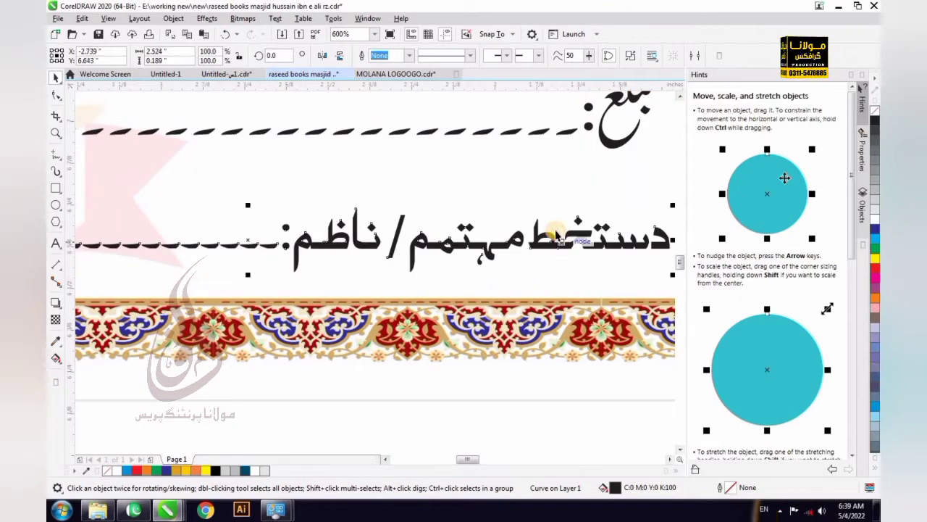
pyautogui.scroll(-3, 558, 233)
pyautogui.scroll(3, 259, 246)
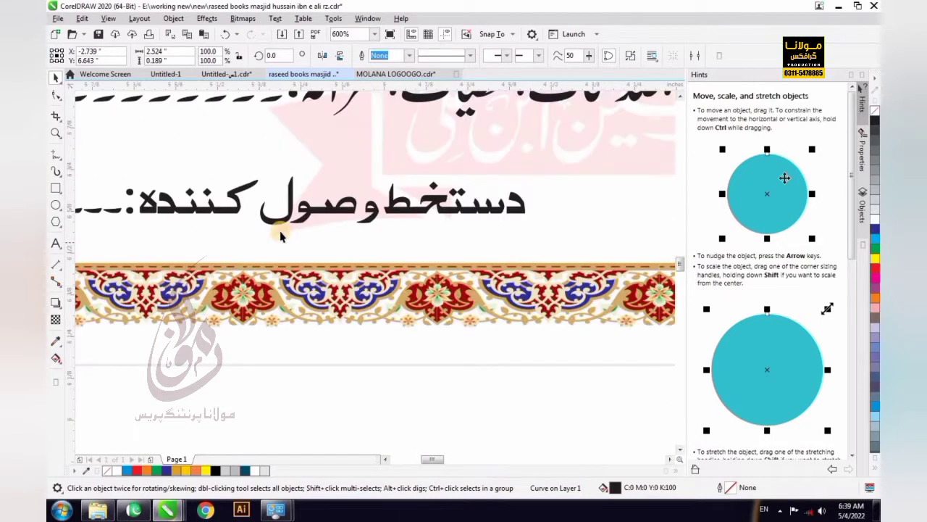
pyautogui.scroll(-4, 457, 238)
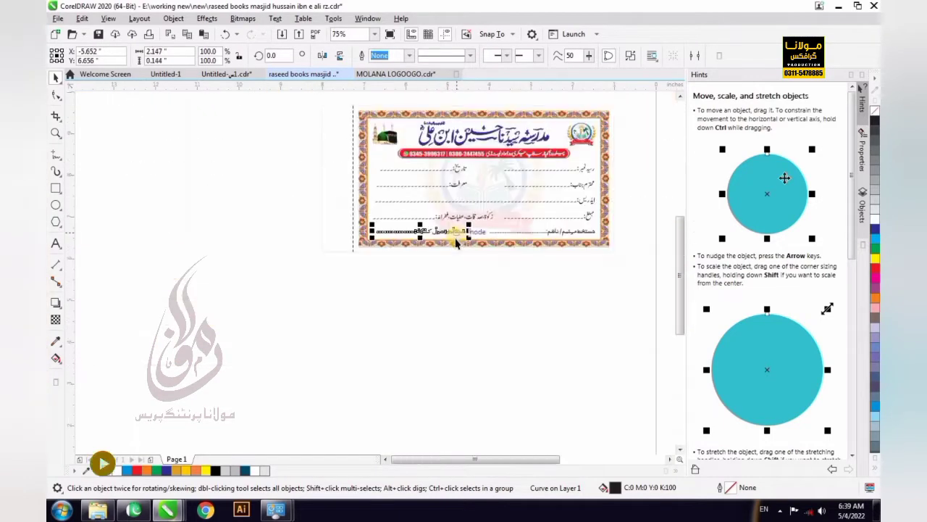
pyautogui.scroll(2, 480, 197)
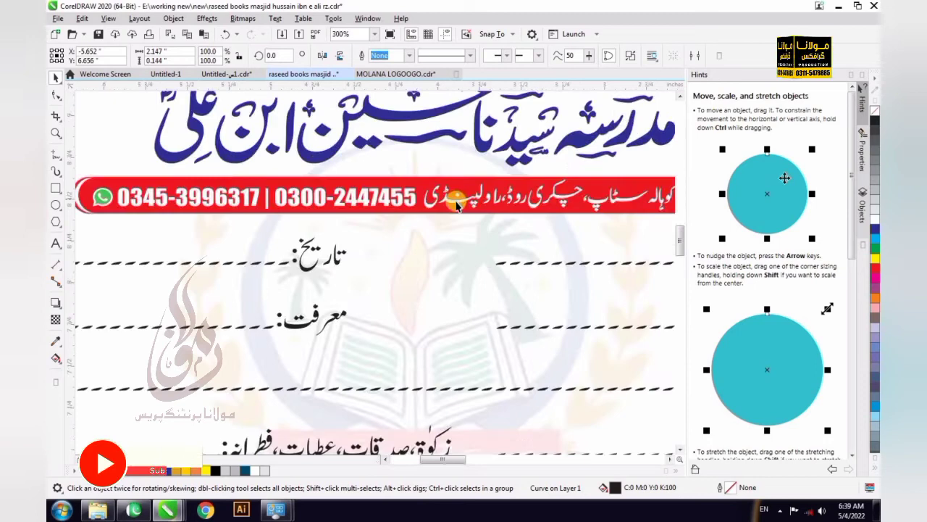
# Inspect the address text, phone-number text and WhatsApp icon in the red header strip.
pyautogui.click(430, 200)
pyautogui.scroll(-1, 420, 202)
pyautogui.scroll(-1, 412, 206)
pyautogui.scroll(1, 383, 207)
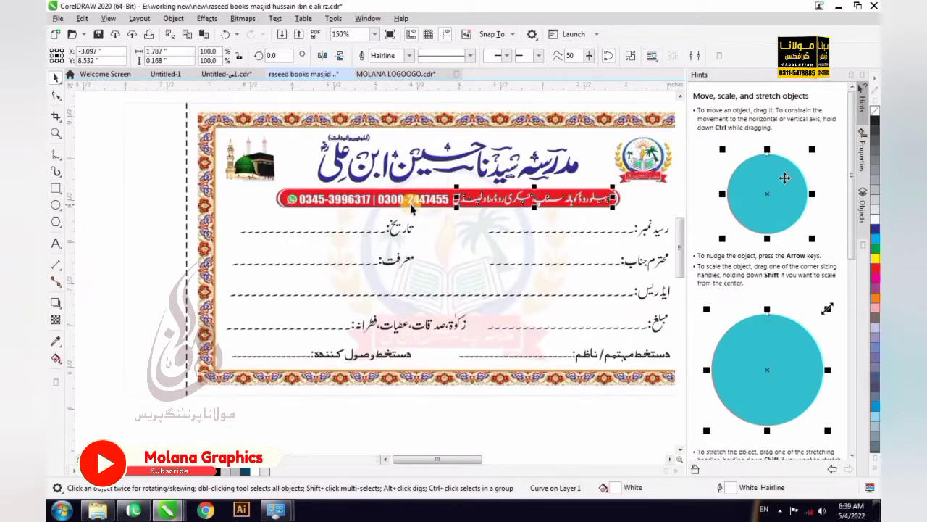
pyautogui.click(410, 203)
pyautogui.scroll(1, 288, 209)
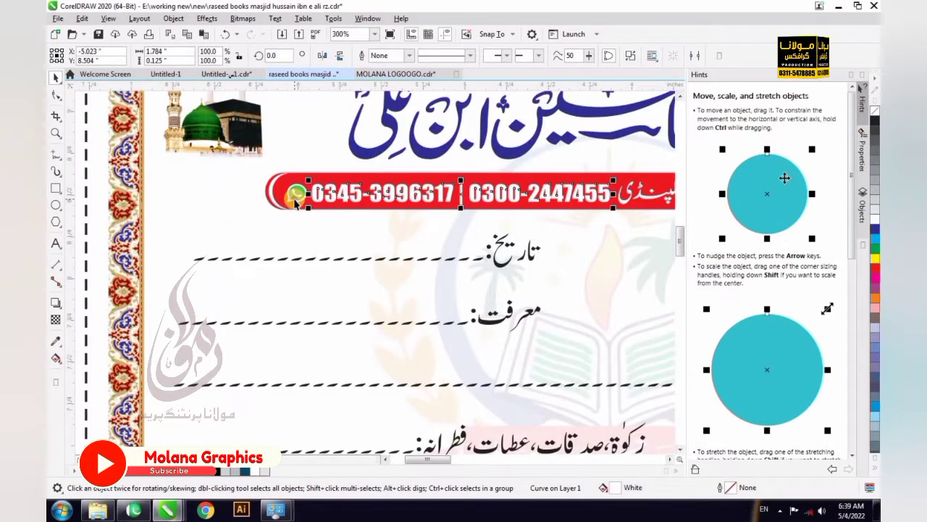
pyautogui.click(296, 203)
pyautogui.scroll(-2, 356, 200)
pyautogui.scroll(1, 519, 185)
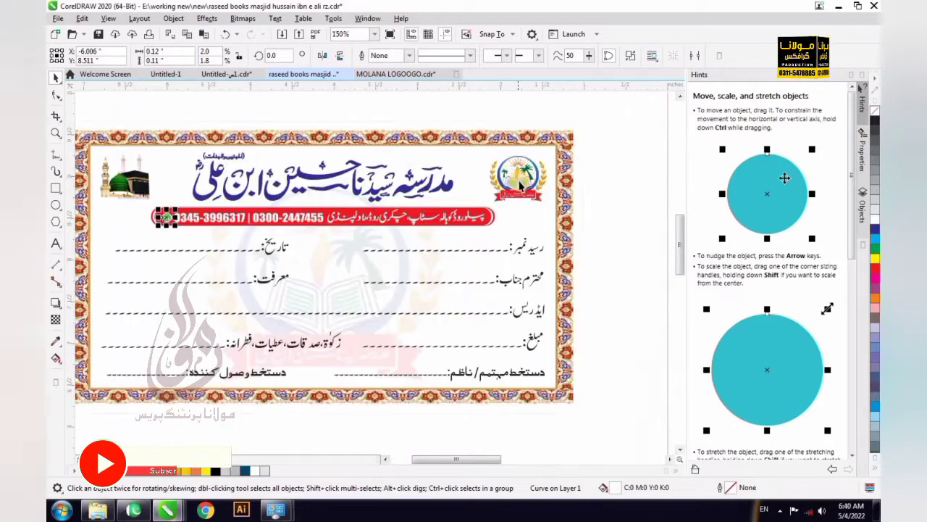
# Inspect the logo's separate pieces and the blue title lettering in the copied receipt's header.
pyautogui.scroll(1, 520, 186)
pyautogui.click(518, 191)
pyautogui.scroll(-1, 537, 189)
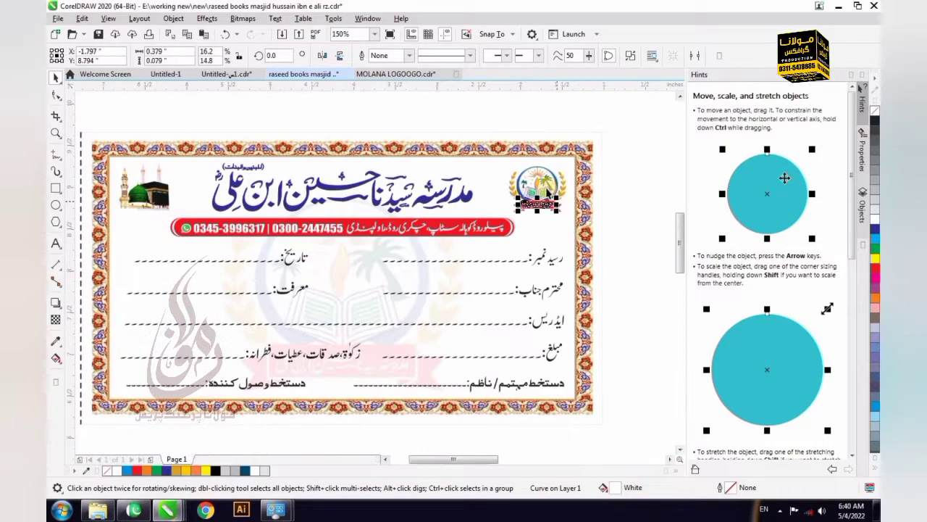
pyautogui.scroll(2, 539, 192)
pyautogui.click(542, 192)
pyautogui.scroll(-2, 542, 192)
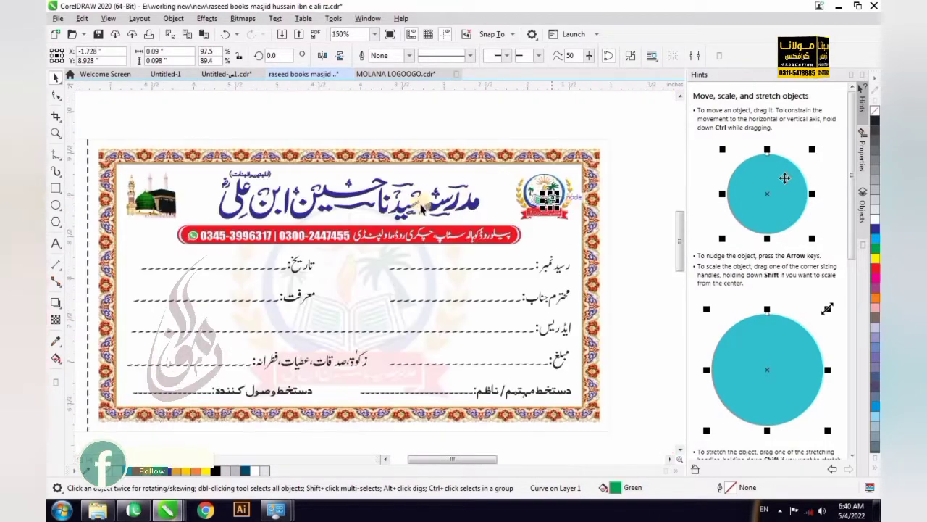
pyautogui.scroll(1, 314, 221)
pyautogui.click(368, 175)
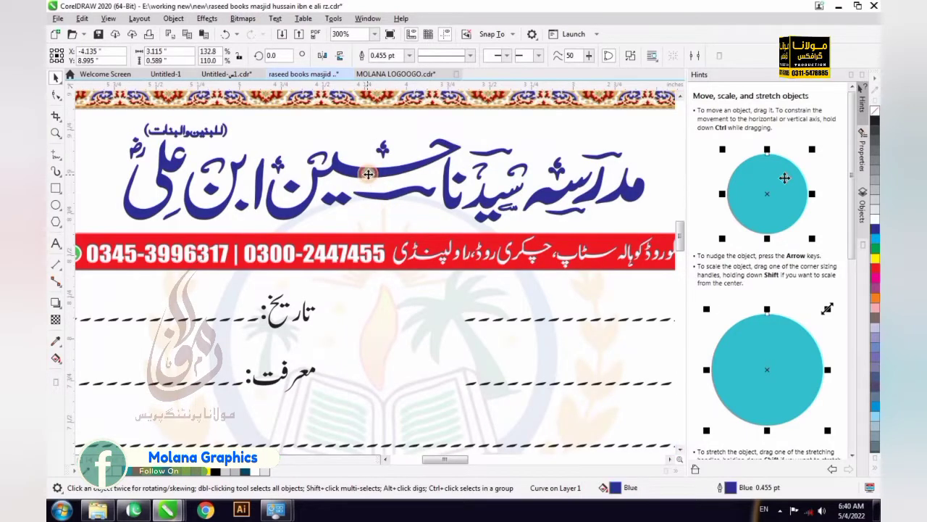
pyautogui.scroll(-1, 423, 183)
pyautogui.scroll(1, 326, 186)
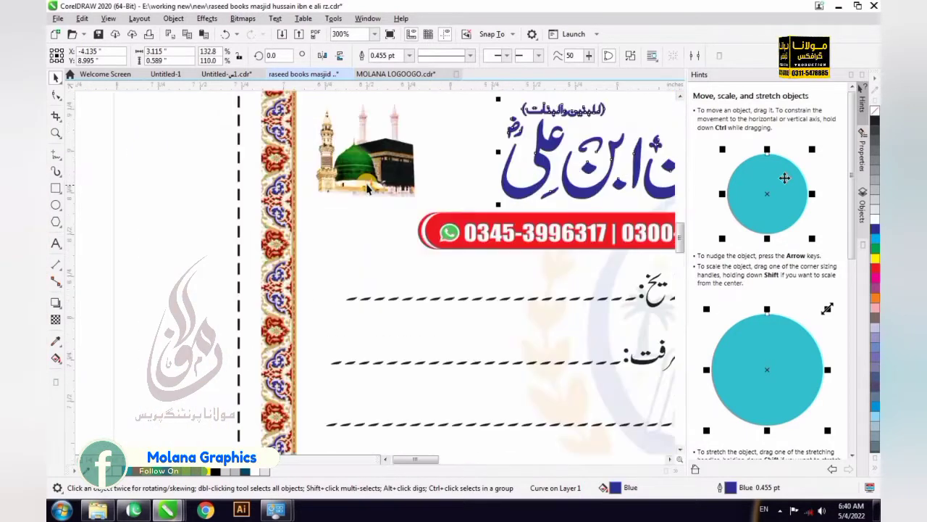
# Inspect the green dome and Kaaba bitmaps, the ornamental PowerClip border and the dashed stub line.
pyautogui.click(326, 186)
pyautogui.scroll(-1, 327, 186)
pyautogui.scroll(1, 344, 186)
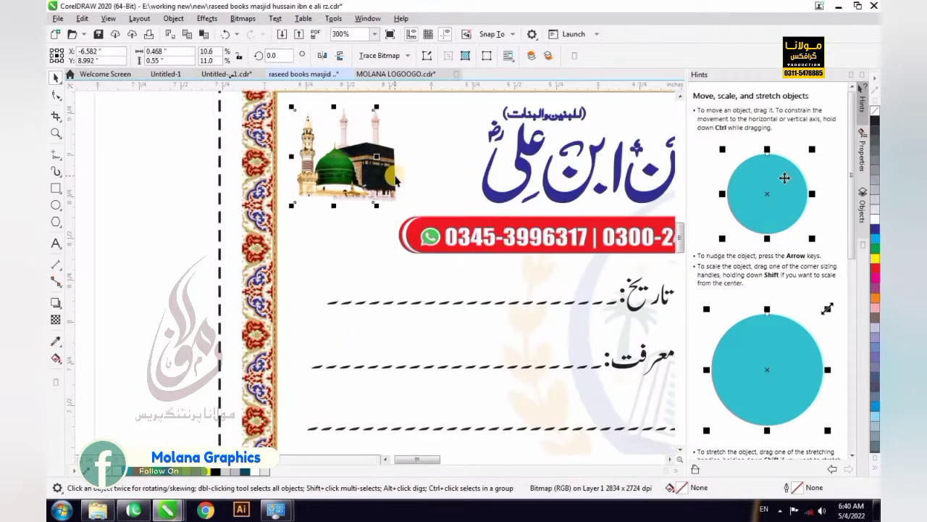
pyautogui.click(344, 189)
pyautogui.scroll(-1, 344, 189)
pyautogui.scroll(3, 291, 254)
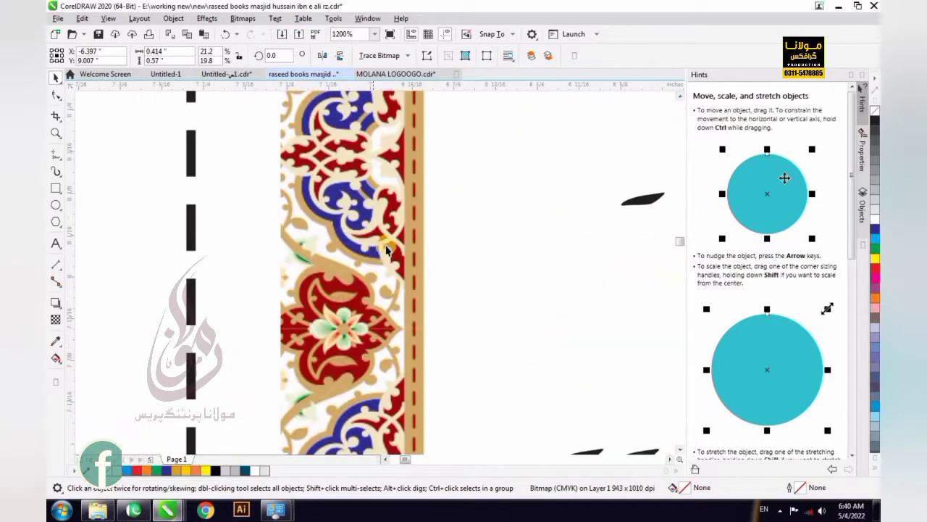
pyautogui.click(358, 249)
pyautogui.click(371, 241)
pyautogui.scroll(-2, 378, 238)
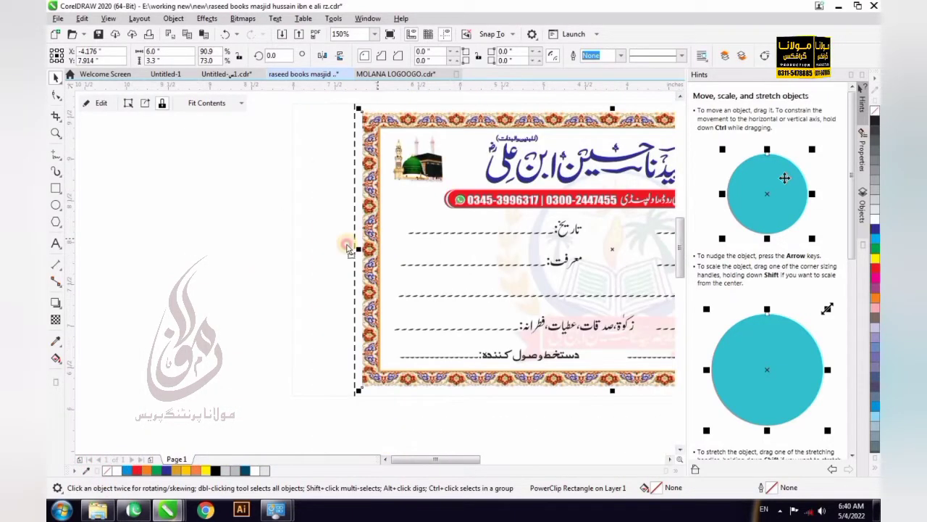
pyautogui.scroll(-3, 346, 250)
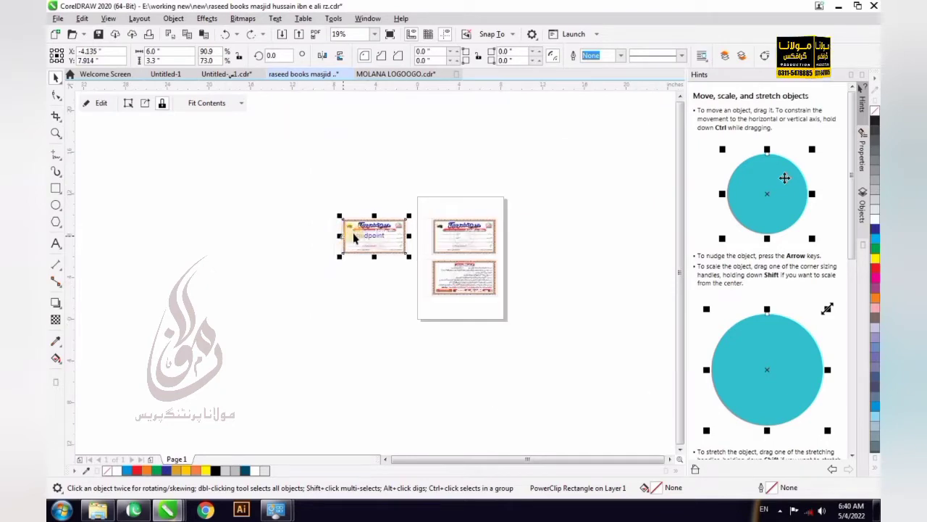
# Give the copied receipt's 7 by 3.5 inch outer rectangle a black outline.
pyautogui.scroll(2, 355, 239)
pyautogui.click(324, 325)
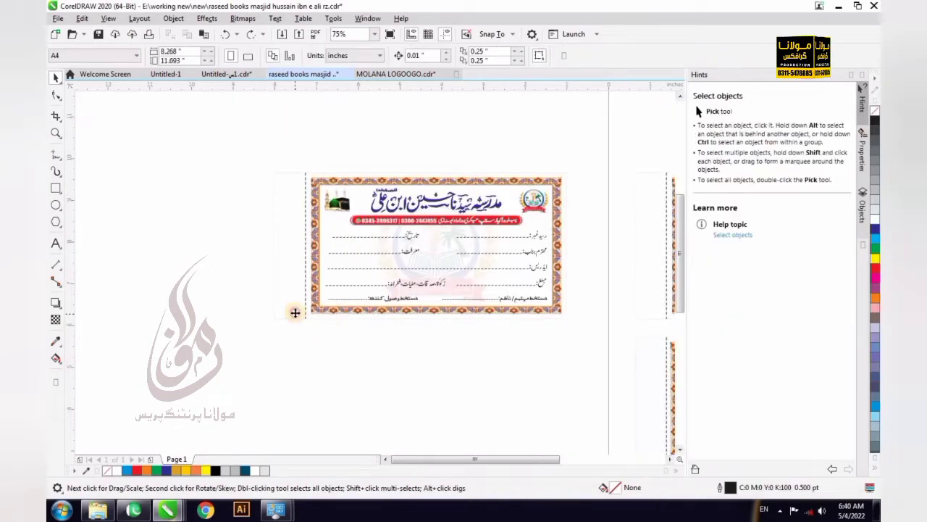
pyautogui.click(295, 317)
pyautogui.rightClick(214, 471)
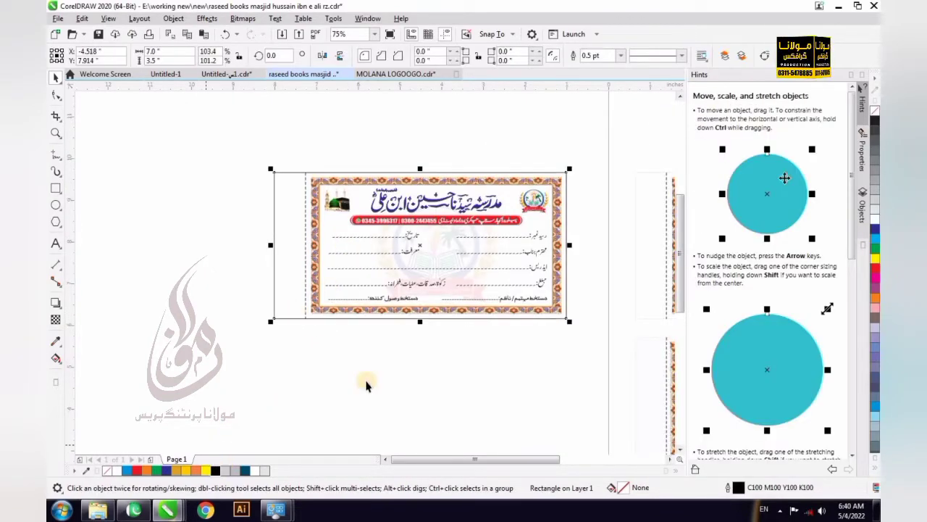
pyautogui.press('Escape')
# Examine the copied receipt's form lines, outer rectangle and dashed stub line.
pyautogui.scroll(-1, 433, 298)
pyautogui.scroll(2, 431, 299)
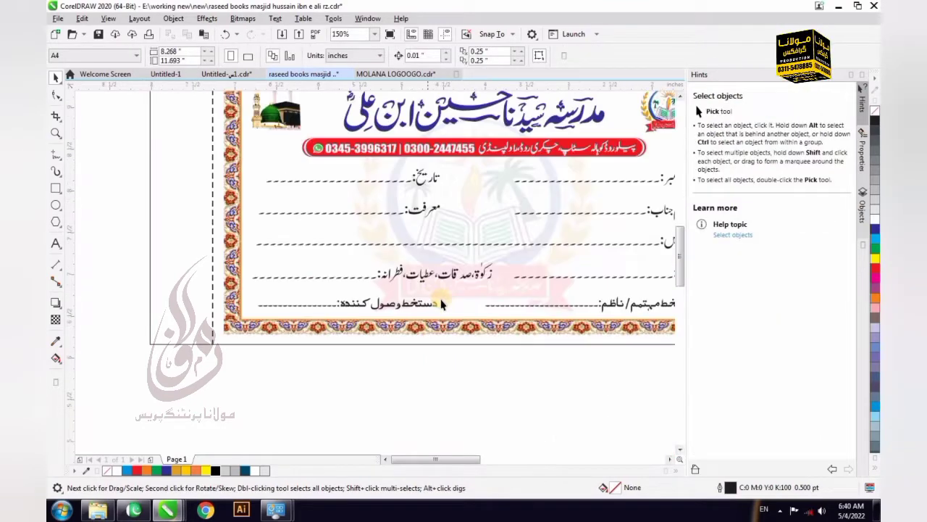
pyautogui.scroll(-1, 440, 303)
pyautogui.scroll(2, 327, 276)
pyautogui.scroll(-2, 332, 194)
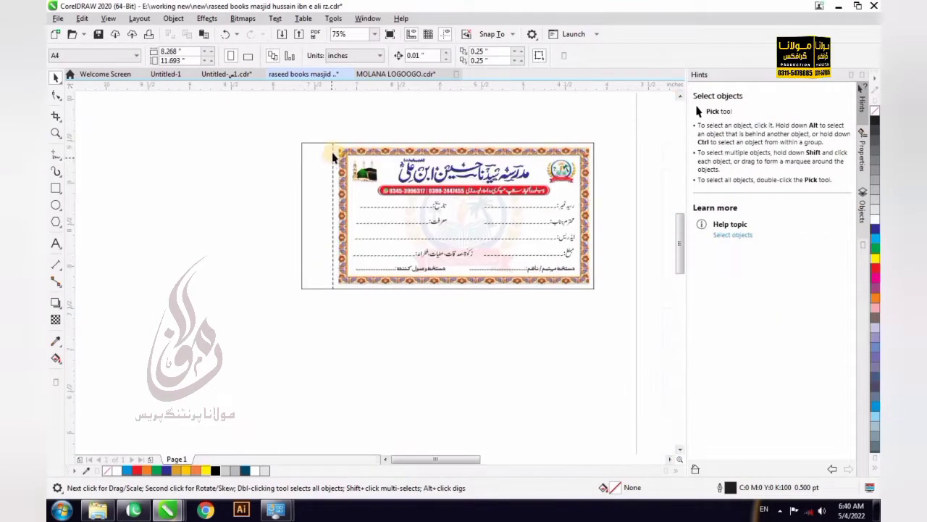
pyautogui.scroll(2, 331, 151)
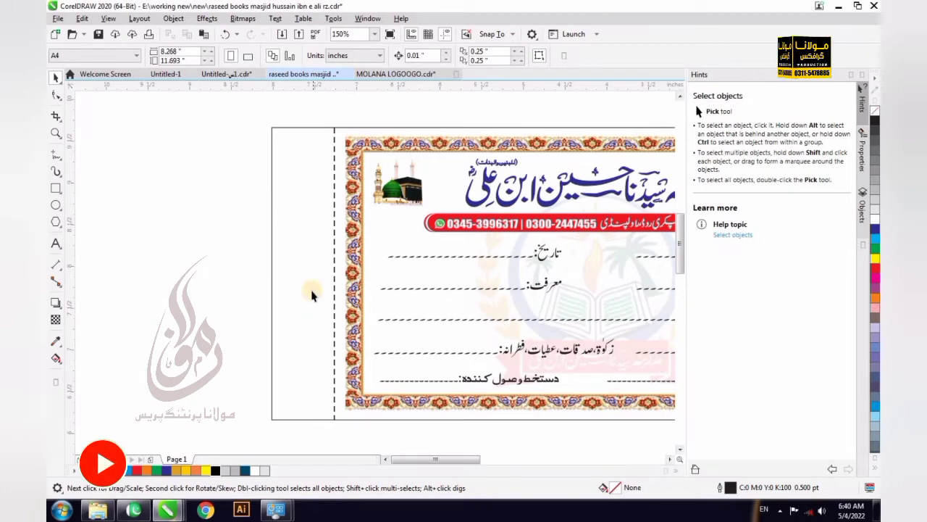
pyautogui.scroll(-3, 311, 294)
pyautogui.scroll(2, 409, 326)
pyautogui.scroll(-2, 598, 302)
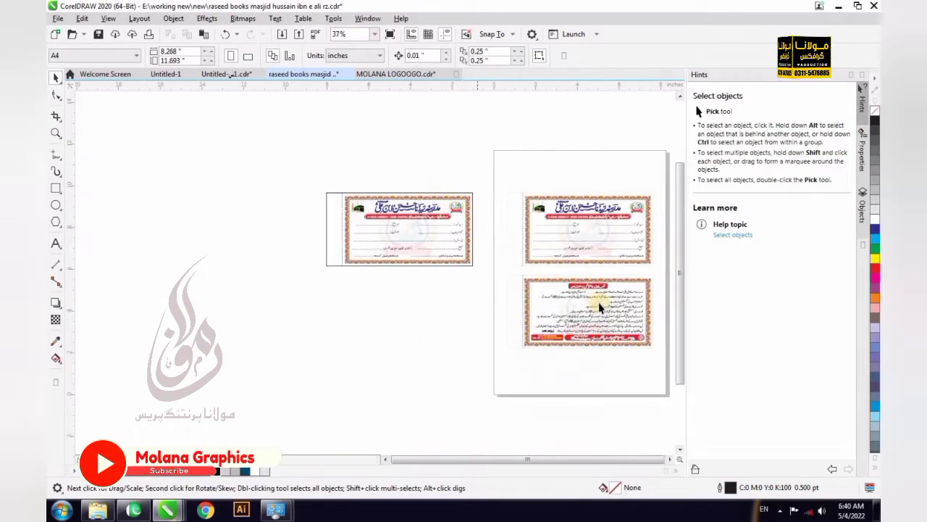
# Move the back-side design off the page to just below the copied front receipt.
pyautogui.scroll(2, 598, 302)
pyautogui.scroll(-2, 590, 247)
pyautogui.scroll(1, 589, 247)
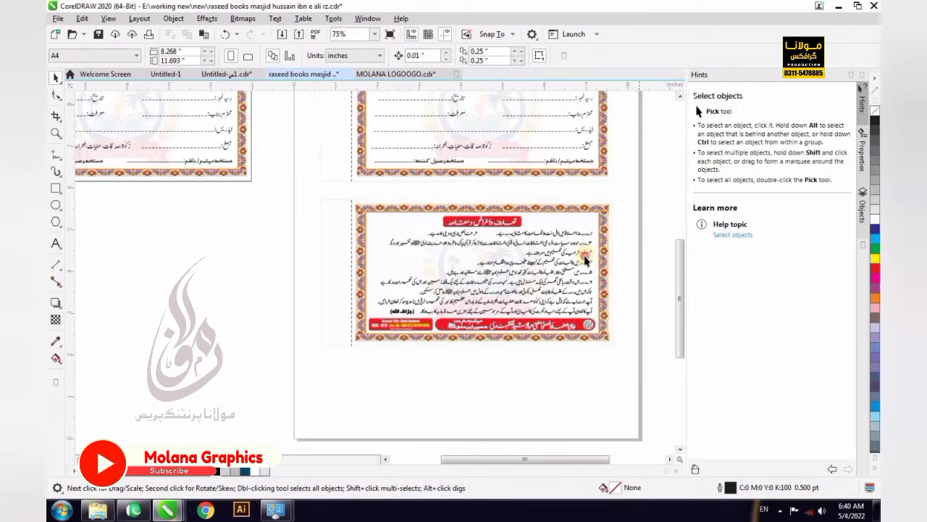
pyautogui.click(588, 276)
pyautogui.scroll(-1, 588, 277)
pyautogui.moveTo(534, 275); pyautogui.dragTo(355, 298)
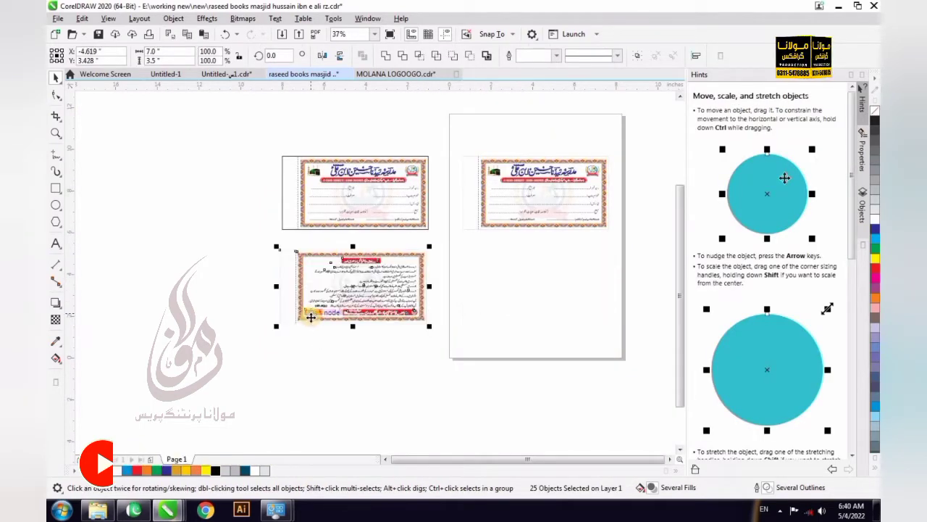
# Undo the move of the back-side design and place a copy of it below the copied front receipt.
pyautogui.hotkey('ctrl', 'z')
pyautogui.moveTo(568, 270); pyautogui.dragTo(376, 281)
pyautogui.click(440, 268)
pyautogui.scroll(2, 328, 305)
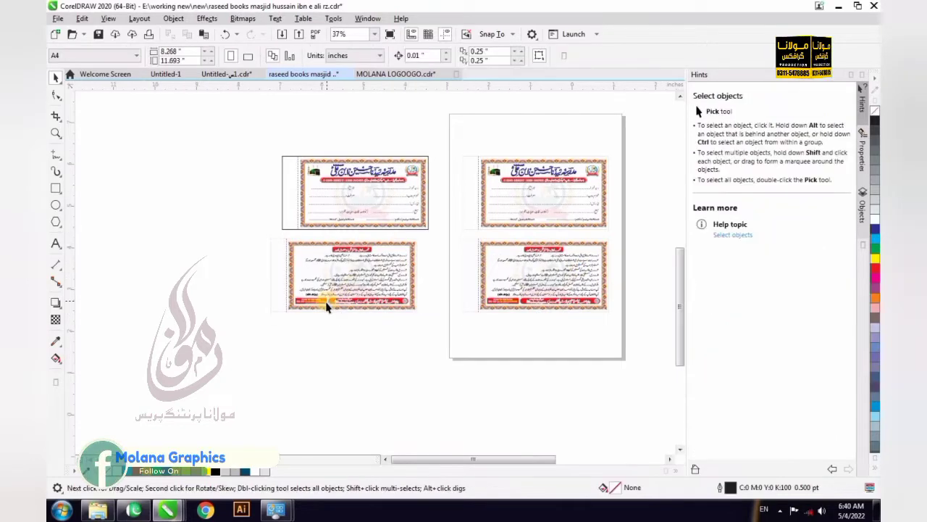
# Examine the white title lettering in the red heading box of the back-side copy.
pyautogui.scroll(-2, 429, 303)
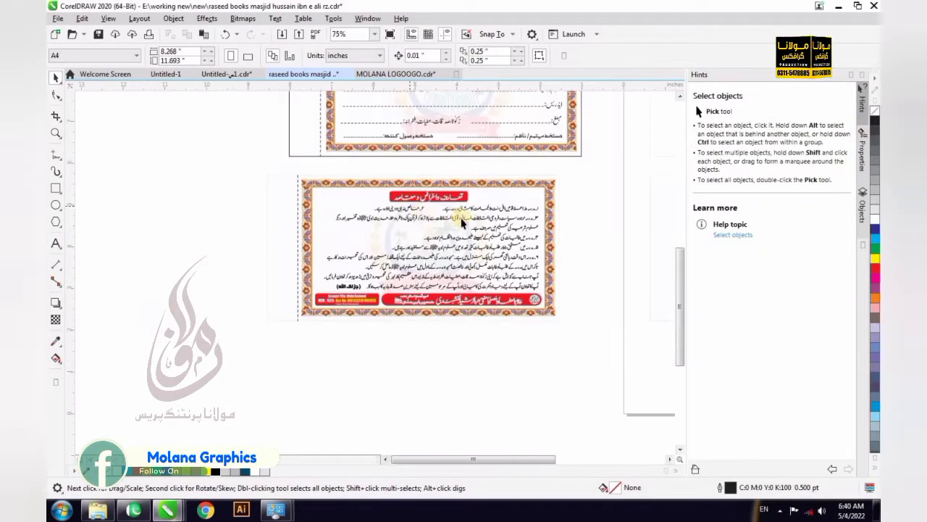
pyautogui.scroll(2, 460, 222)
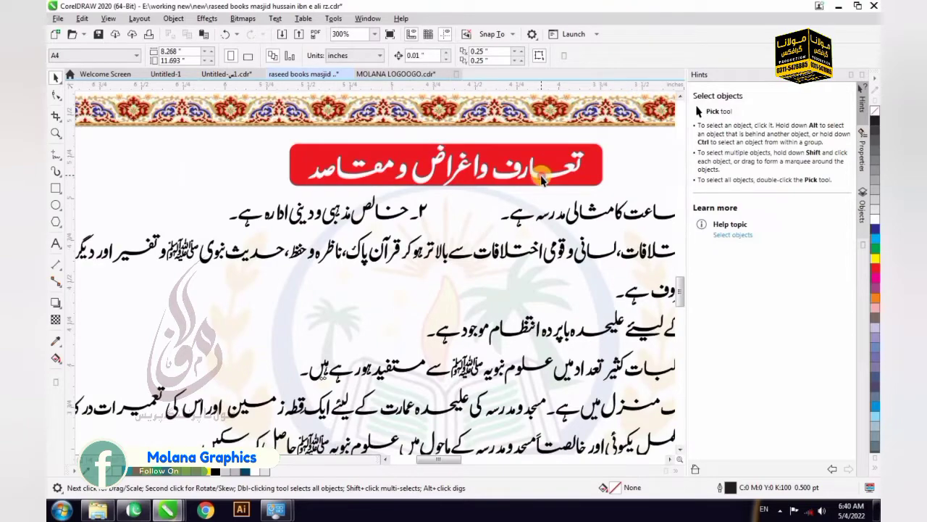
pyautogui.click(394, 180)
pyautogui.scroll(-2, 391, 181)
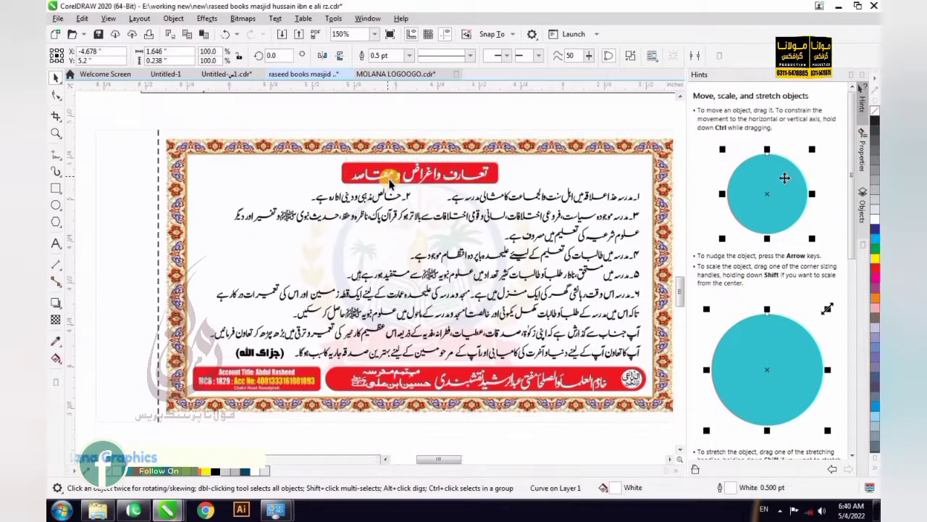
pyautogui.scroll(2, 391, 182)
pyautogui.scroll(-2, 290, 181)
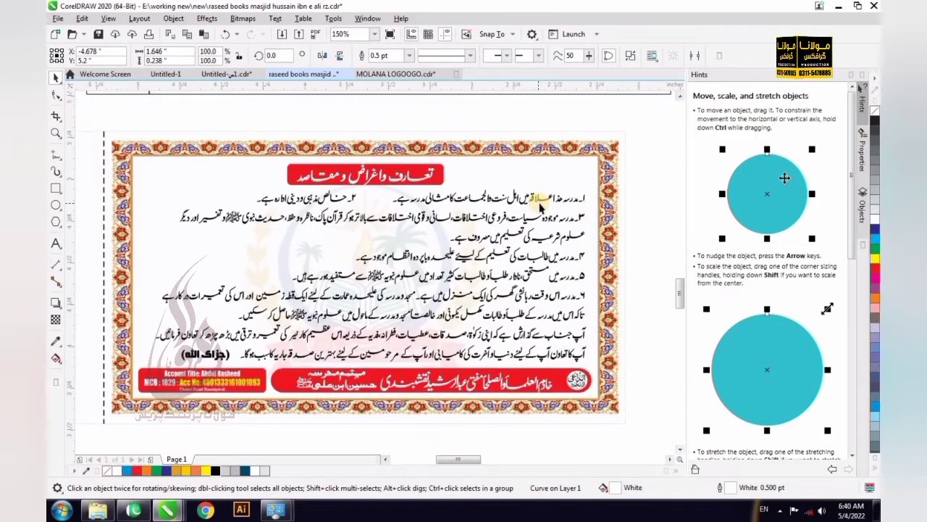
# Inspect the curve nodes of the black numbered Urdu text on the back-side copy.
pyautogui.scroll(1, 540, 206)
pyautogui.press('F10')
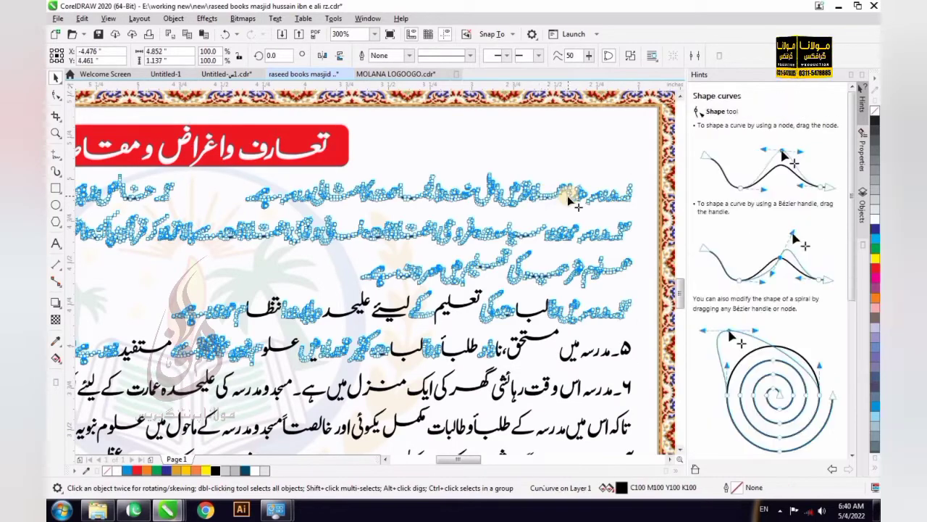
pyautogui.scroll(-1, 550, 194)
pyautogui.press('space')
pyautogui.scroll(-1, 509, 233)
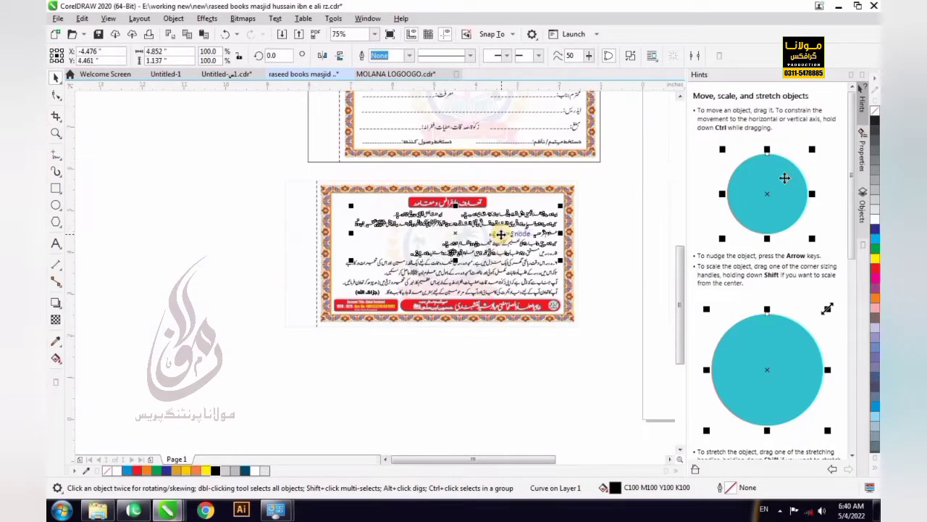
pyautogui.scroll(1, 500, 233)
pyautogui.scroll(1, 605, 205)
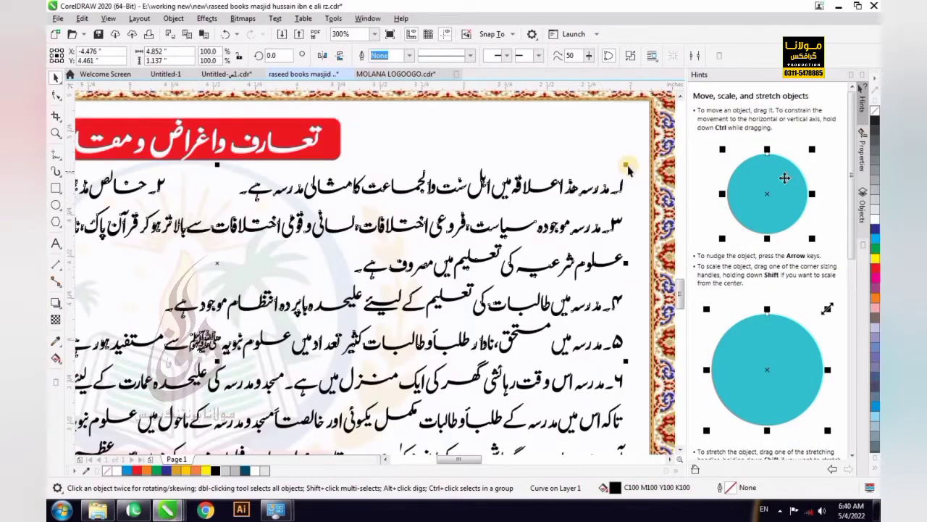
# Read through the numbered madrasa introduction points and the closing appeal lines on the back-side copy.
pyautogui.click(587, 165)
pyautogui.scroll(-1, 561, 190)
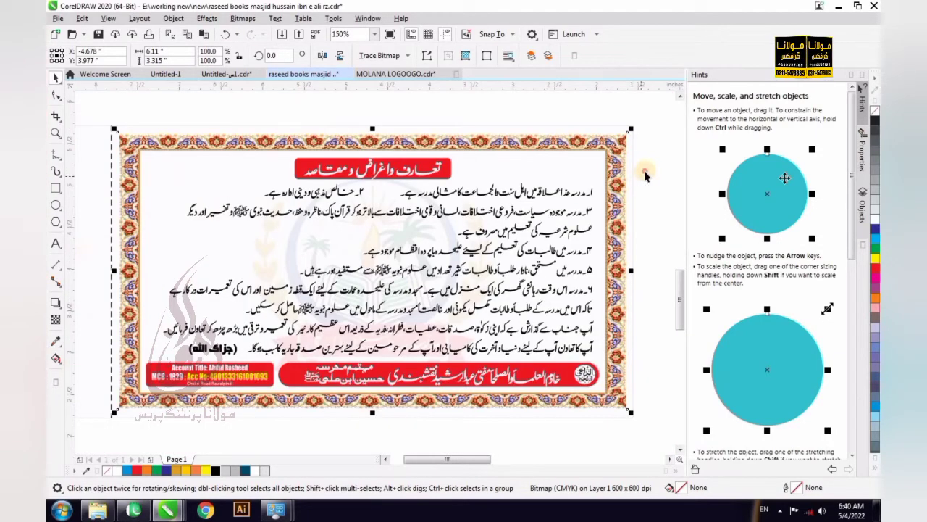
pyautogui.scroll(1, 531, 205)
pyautogui.press('Escape')
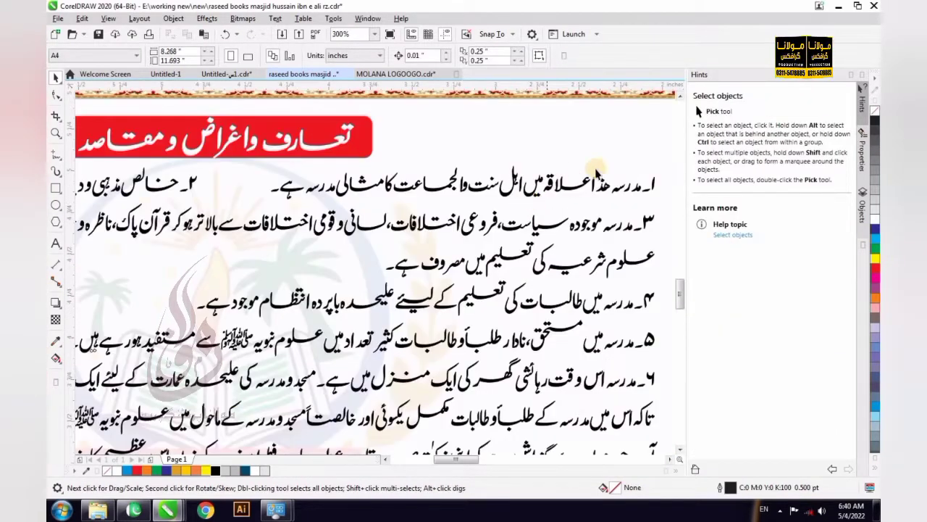
pyautogui.scroll(-1, 595, 174)
pyautogui.scroll(1, 356, 198)
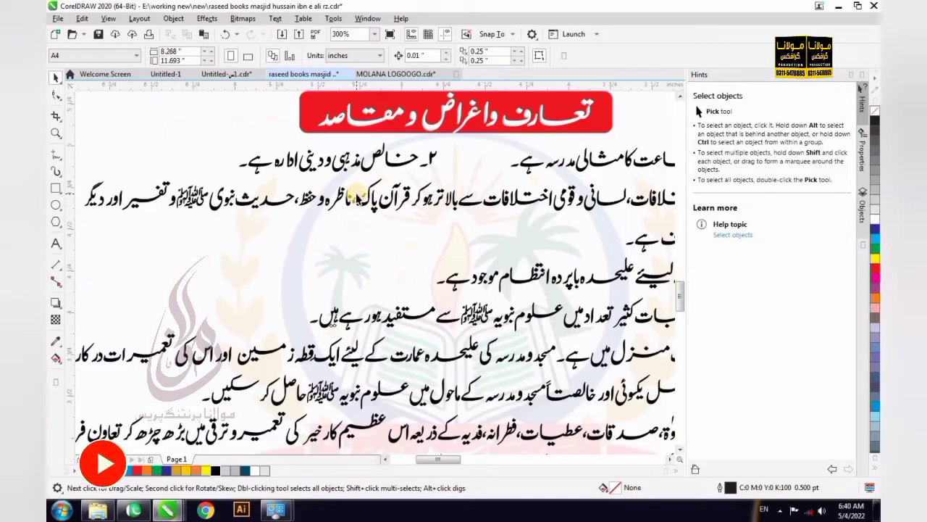
pyautogui.scroll(-1, 356, 198)
pyautogui.scroll(1, 576, 210)
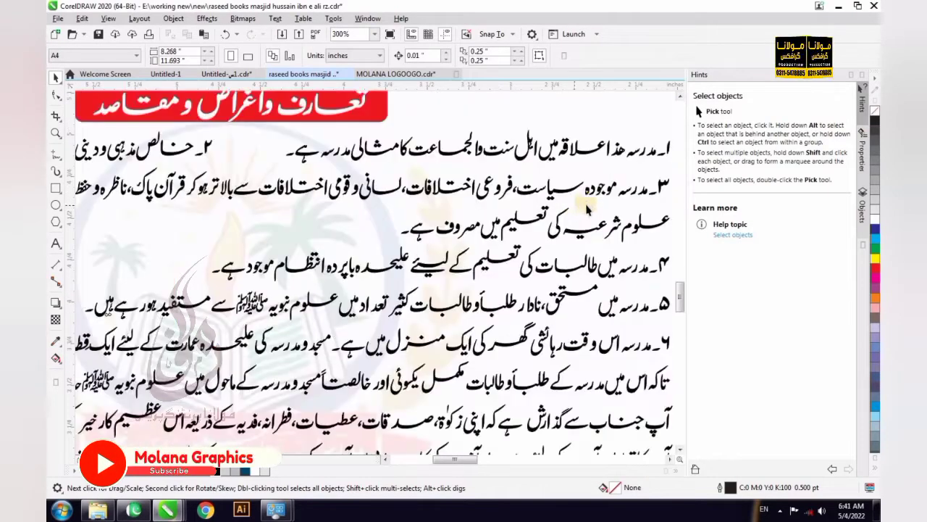
pyautogui.scroll(-1, 584, 207)
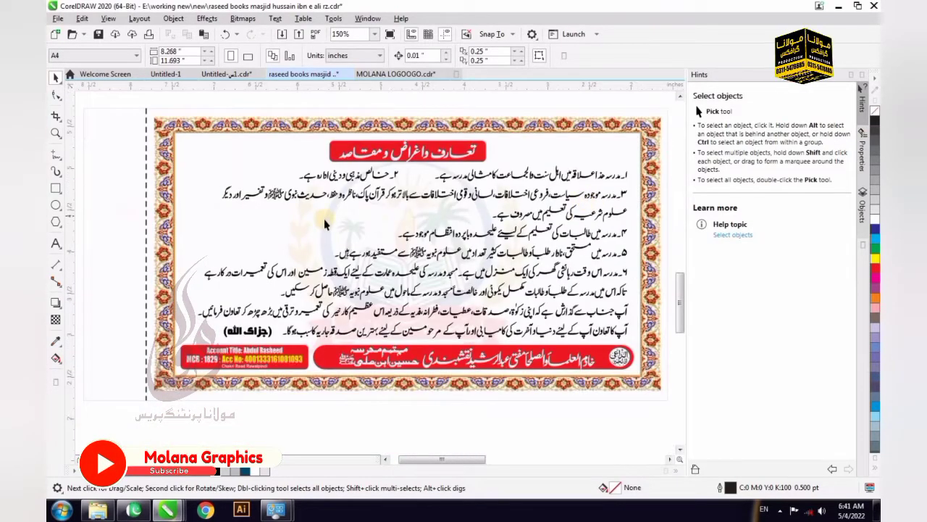
pyautogui.scroll(1, 318, 226)
pyautogui.scroll(-1, 314, 225)
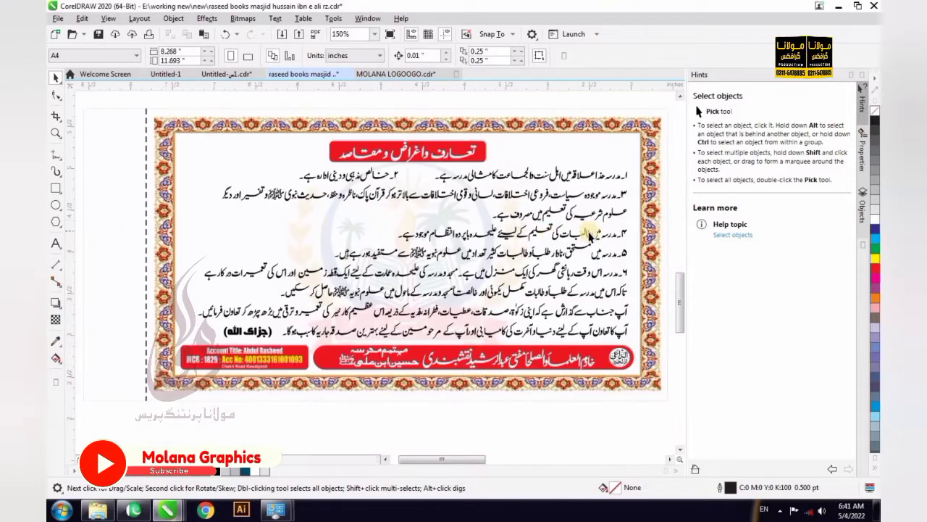
pyautogui.scroll(1, 589, 265)
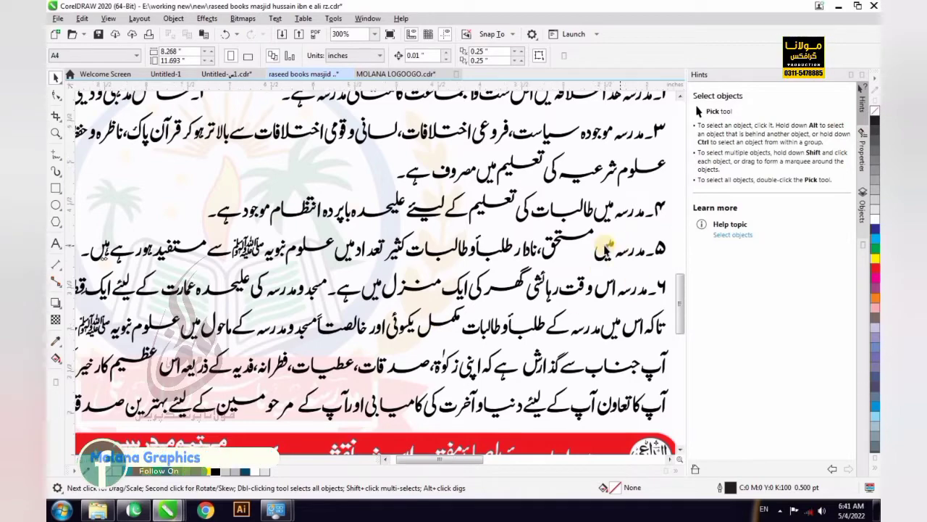
pyautogui.scroll(-1, 433, 264)
pyautogui.scroll(1, 435, 260)
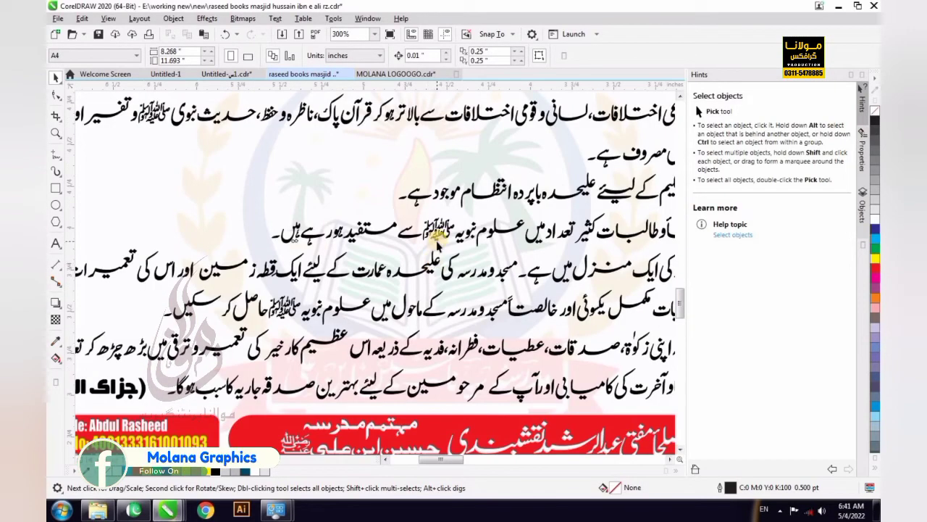
pyautogui.scroll(-1, 438, 246)
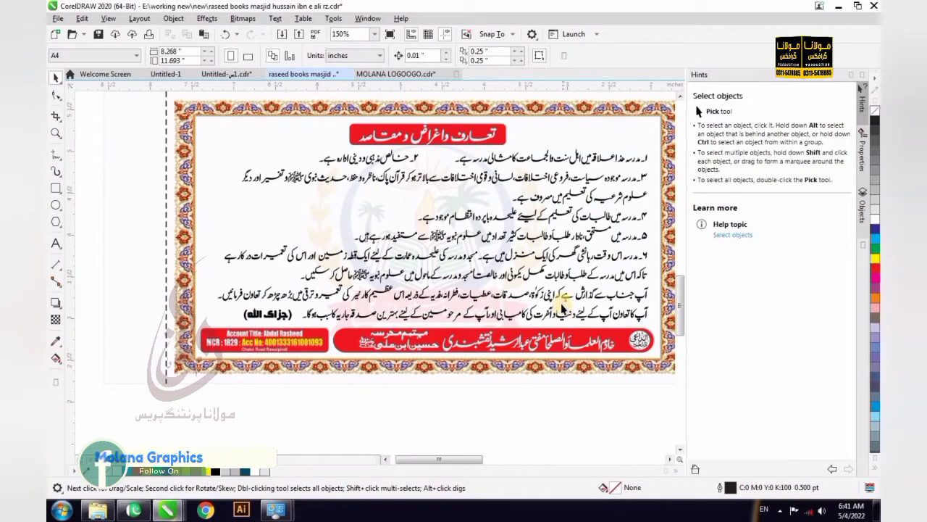
# Examine the red footer boxes of the back-side copy, including the round calligraphy emblem and the bank account details.
pyautogui.scroll(2, 637, 344)
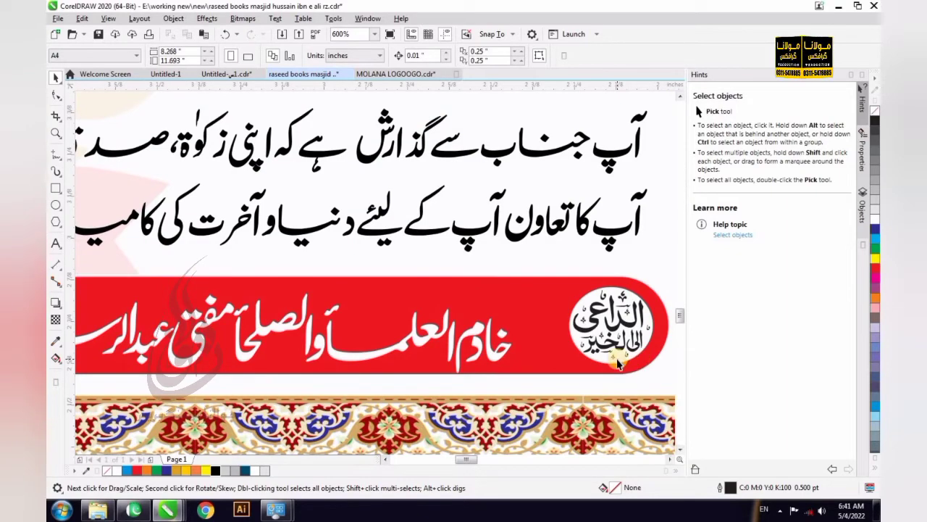
pyautogui.scroll(1, 567, 355)
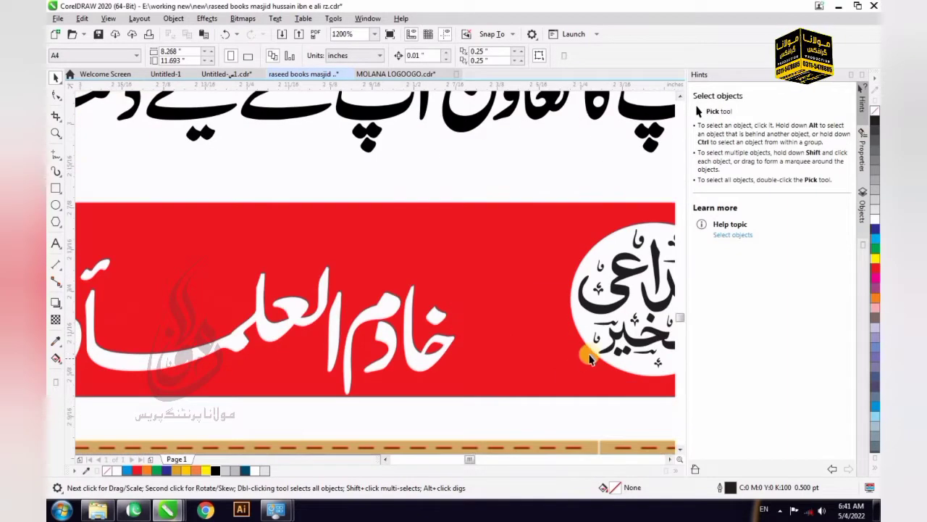
pyautogui.scroll(-3, 590, 358)
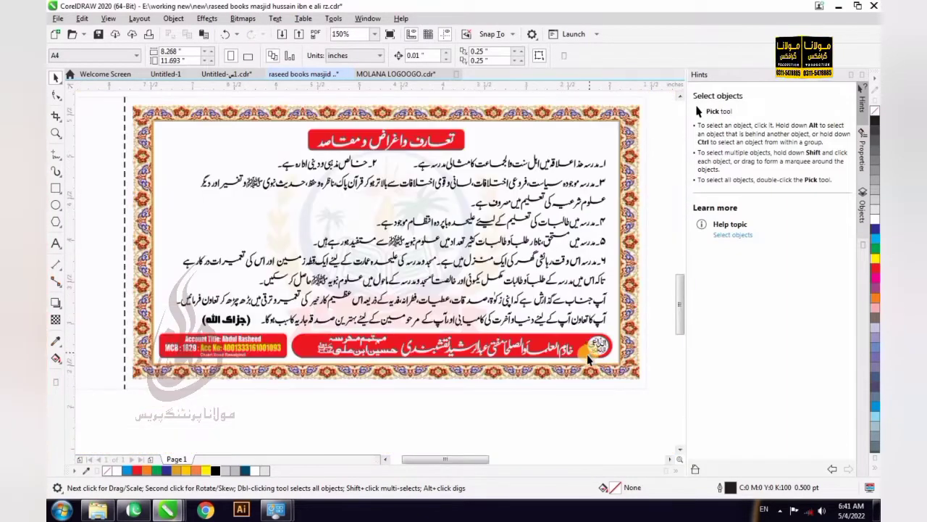
pyautogui.scroll(-1, 588, 358)
pyautogui.scroll(2, 403, 359)
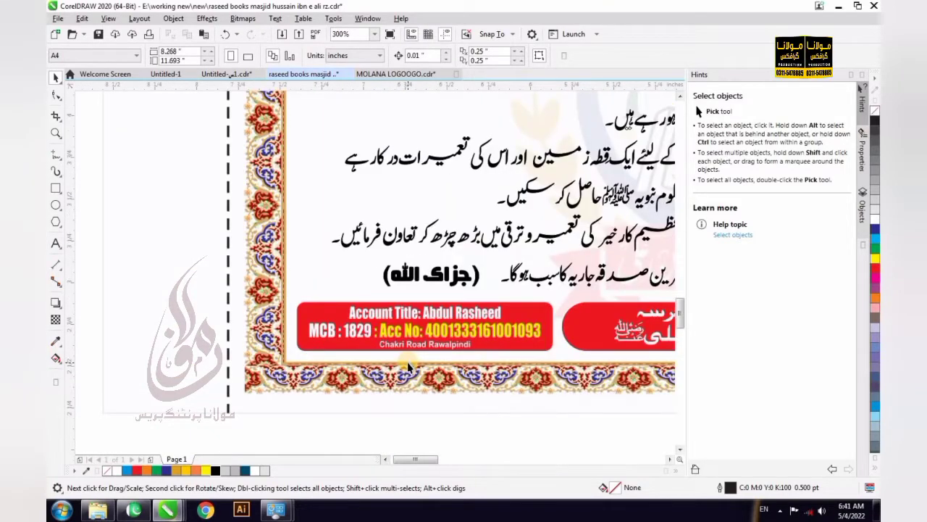
pyautogui.scroll(-1, 402, 336)
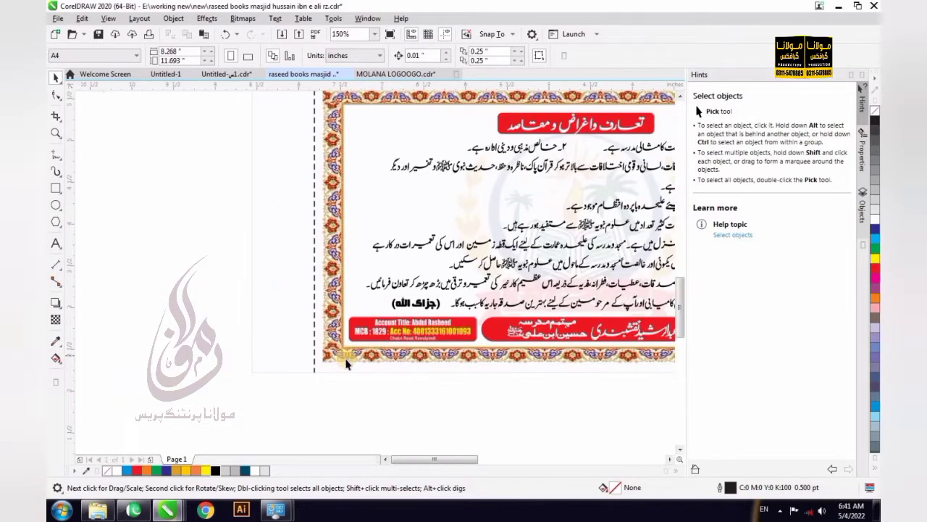
# Give the back-side copy's 7 by 3.5 inch outer PowerClip rectangle a black outline.
pyautogui.scroll(-1, 345, 364)
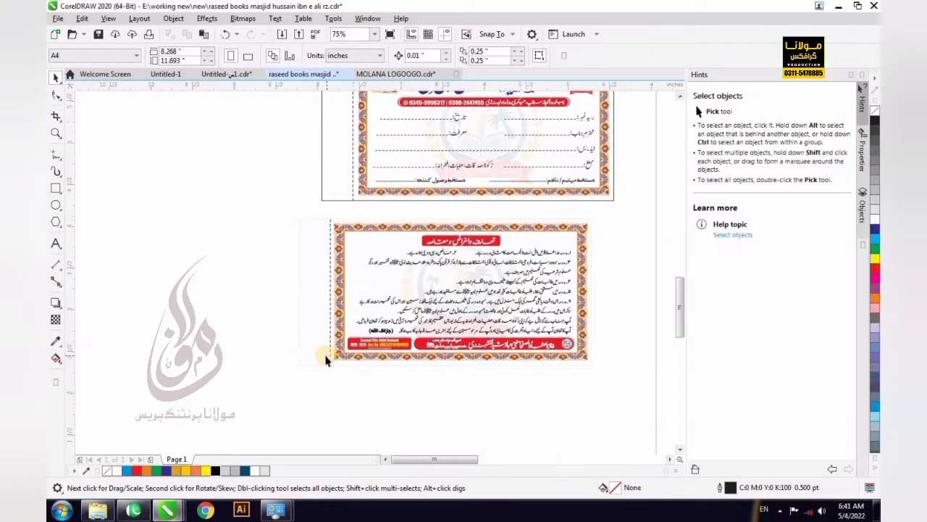
pyautogui.scroll(1, 327, 360)
pyautogui.click(328, 359)
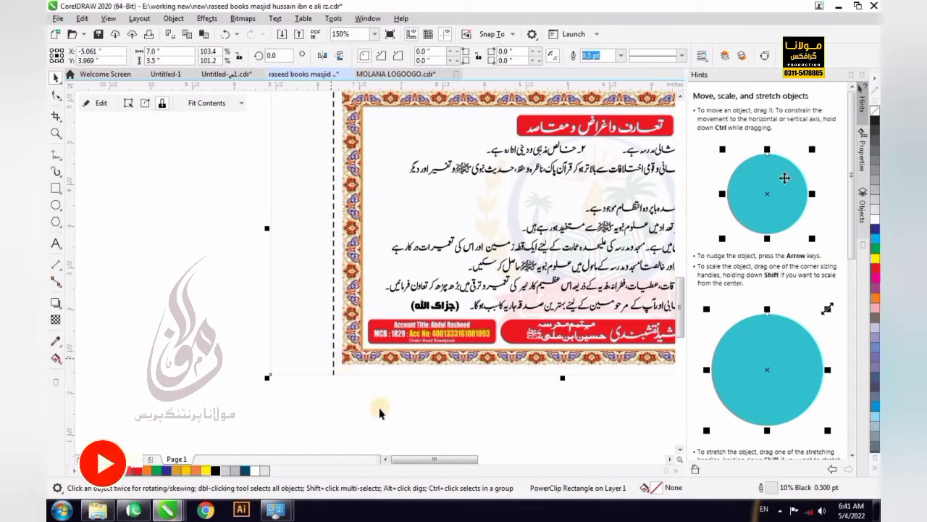
pyautogui.click(346, 393)
pyautogui.click(302, 354)
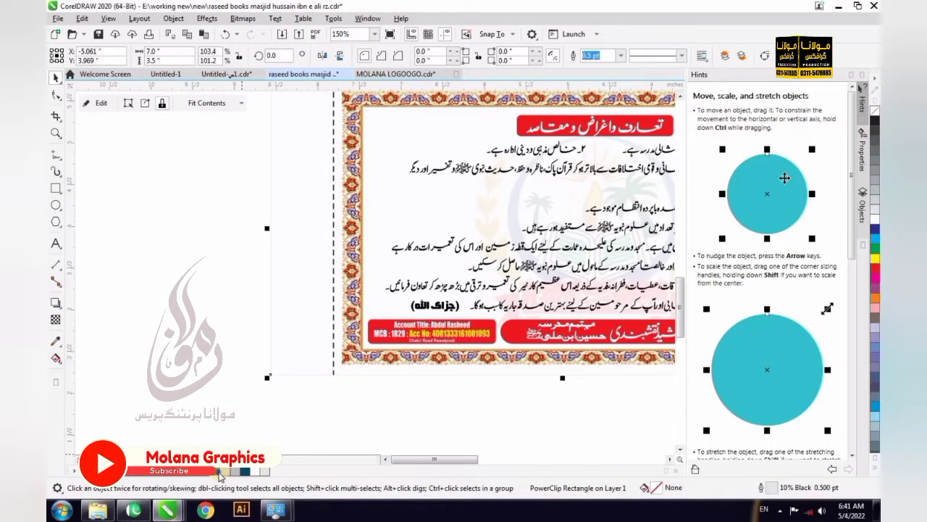
pyautogui.click(331, 335)
pyautogui.scroll(-2, 341, 327)
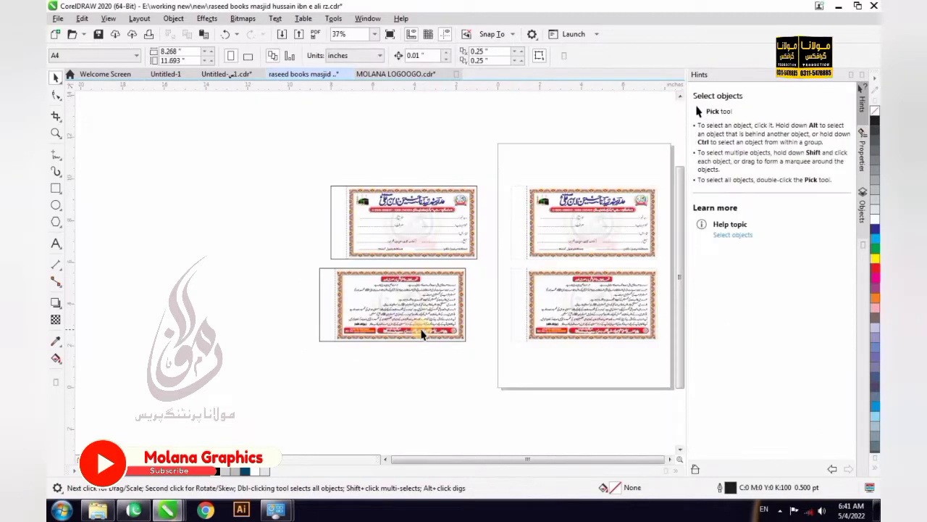
# Look over the outlined front and back copies together, selecting the whole back-side copy.
pyautogui.scroll(1, 422, 333)
pyautogui.scroll(-1, 394, 322)
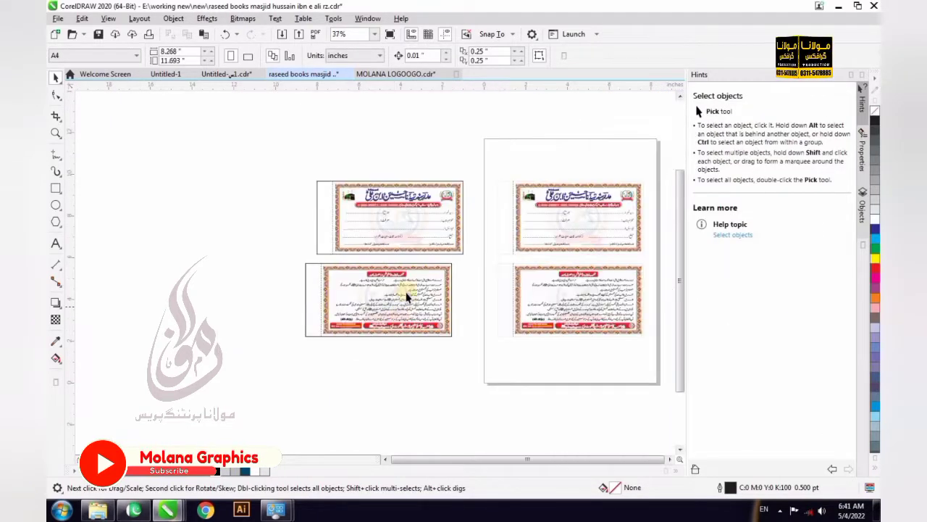
pyautogui.scroll(1, 366, 301)
pyautogui.scroll(-1, 364, 309)
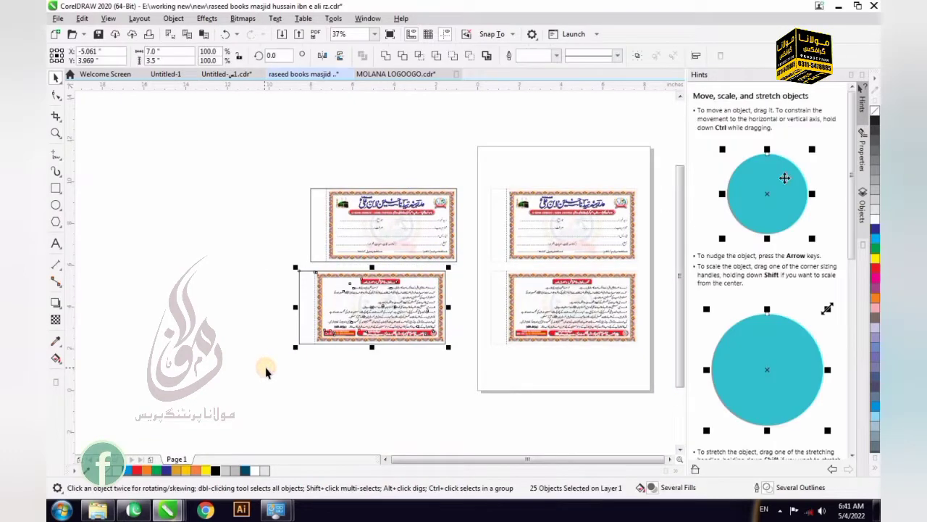
pyautogui.click(283, 246)
# Set the transparency of the logo watermark bitmap behind the front copy's form lines to 0.
pyautogui.scroll(3, 386, 234)
pyautogui.click(399, 222)
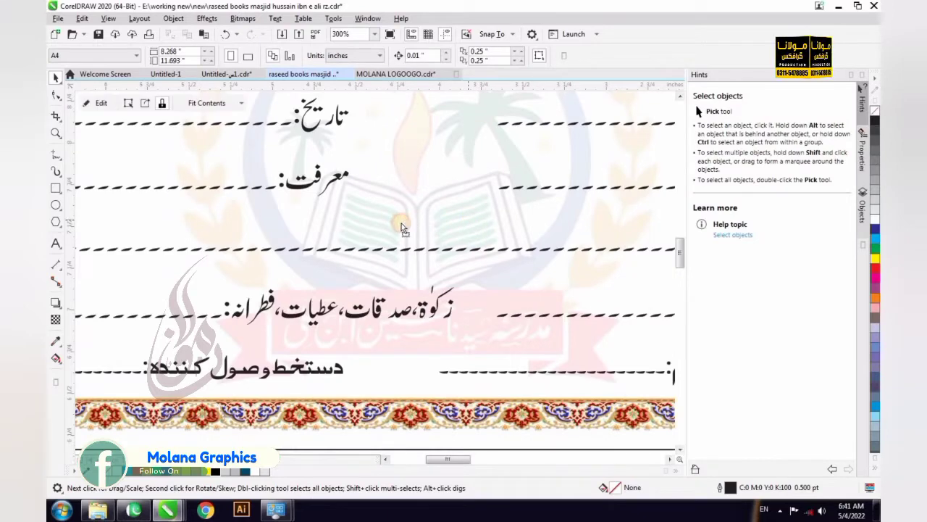
pyautogui.scroll(-2, 464, 228)
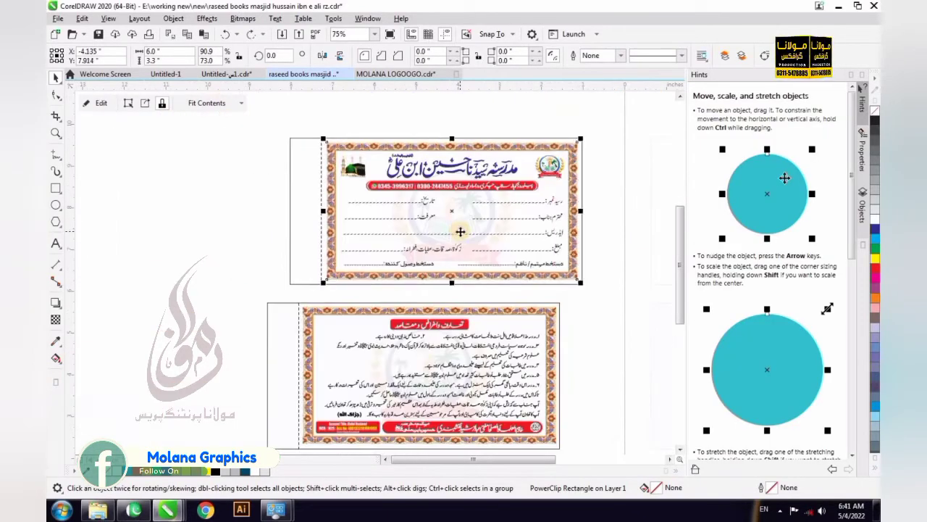
pyautogui.click(226, 233)
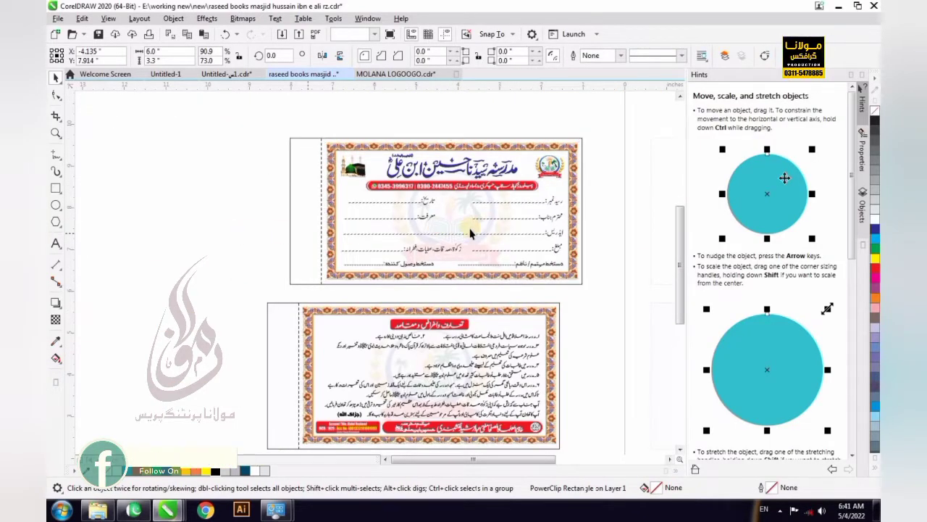
pyautogui.scroll(1, 471, 229)
pyautogui.click(426, 226)
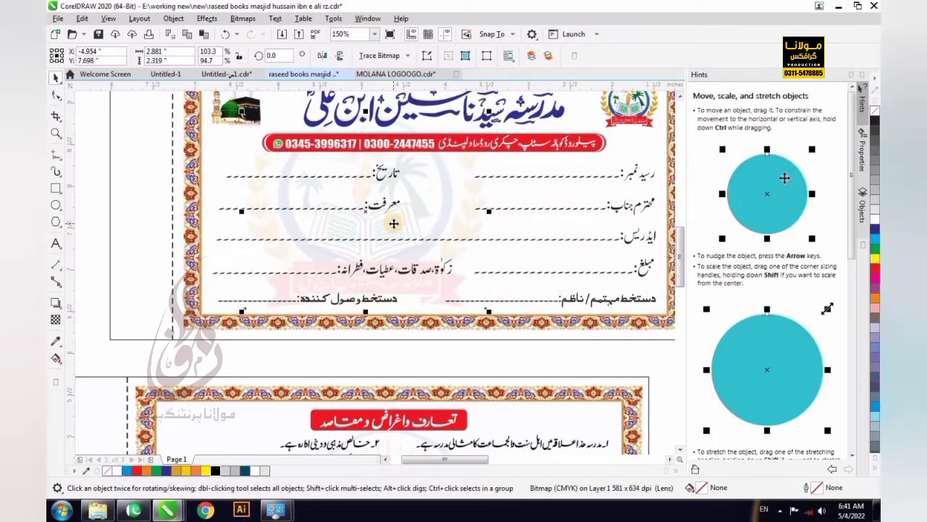
pyautogui.click(55, 320)
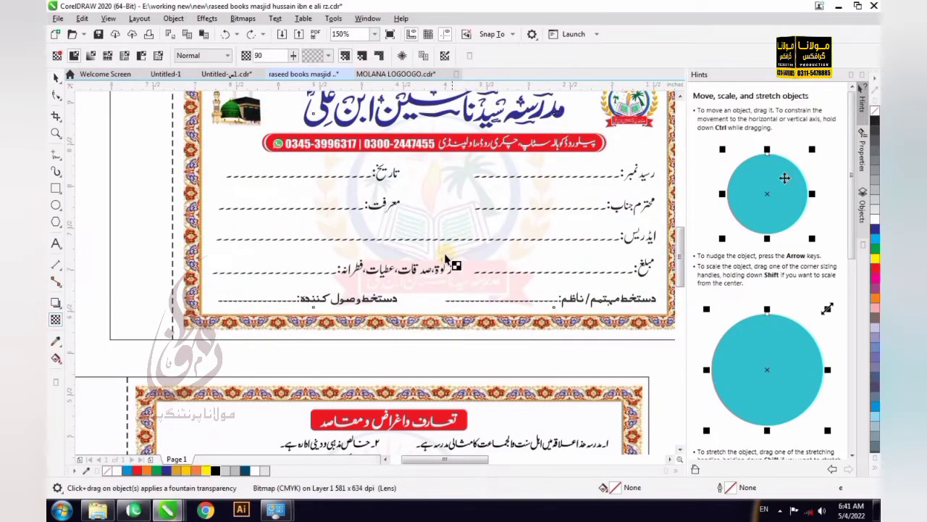
pyautogui.moveTo(433, 321); pyautogui.dragTo(356, 328)
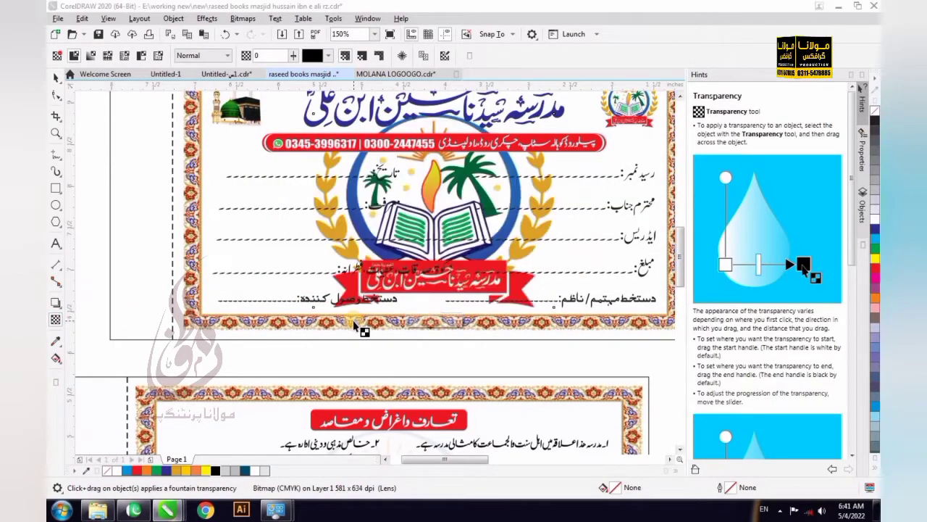
pyautogui.scroll(-1, 443, 245)
pyautogui.scroll(1, 459, 255)
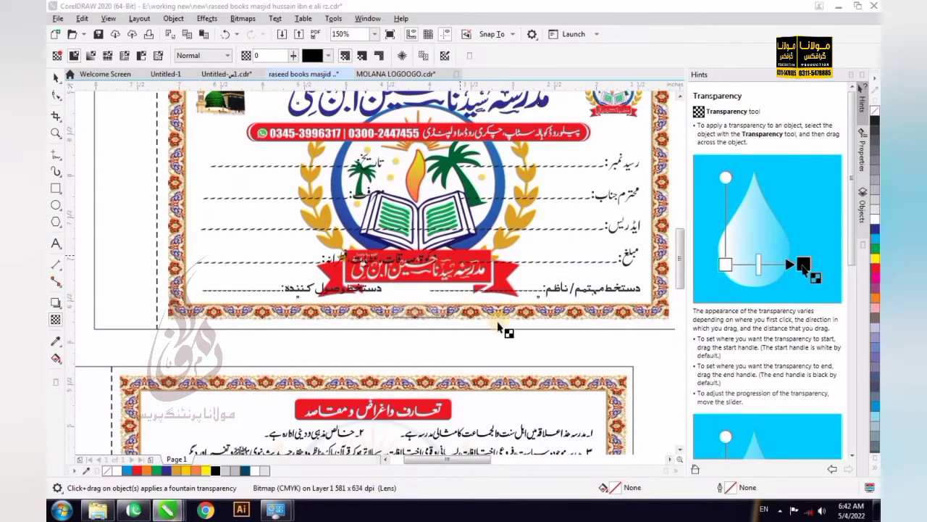
# Undo the transparency change on the front copy's logo watermark, toggling it once for comparison.
pyautogui.press('space')
pyautogui.hotkey('ctrl', 'z')
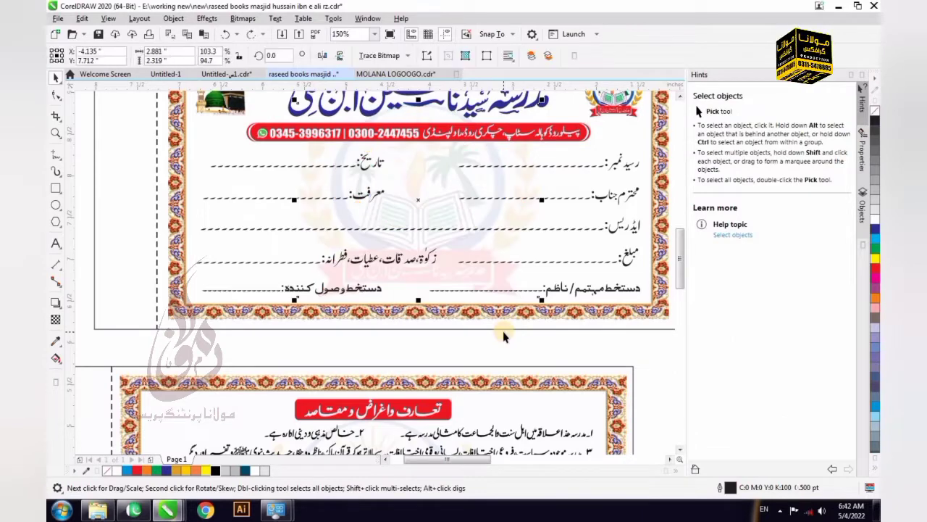
pyautogui.hotkey('ctrl', 'shift', 'z')
pyautogui.hotkey('ctrl', 'z')
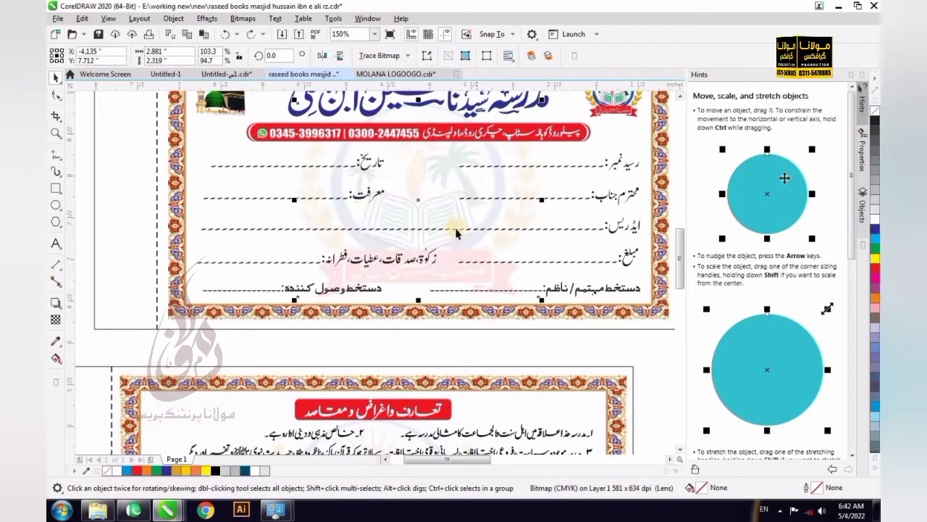
# Ungroup the back-side copy and set the transparency of the logo watermark bitmap behind its text to 0.
pyautogui.scroll(-3, 456, 235)
pyautogui.scroll(1, 413, 307)
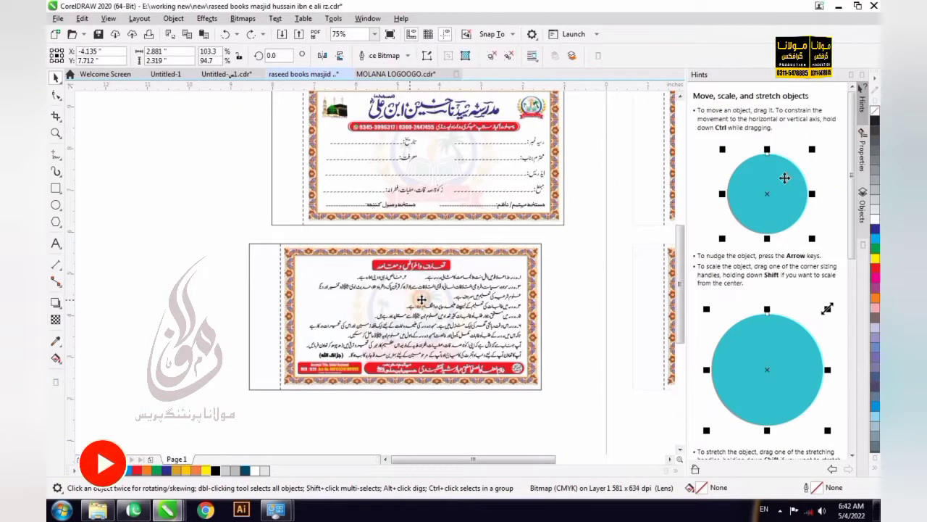
pyautogui.click(431, 294)
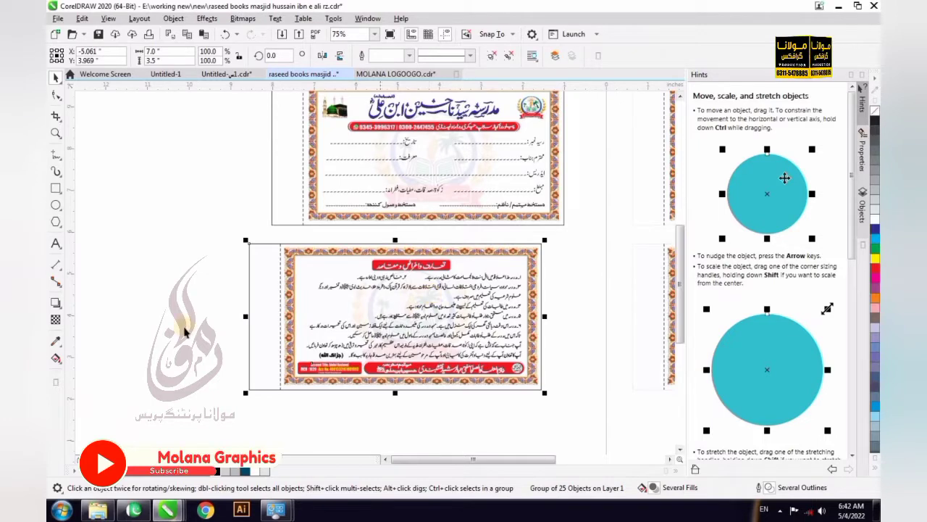
pyautogui.click(389, 299)
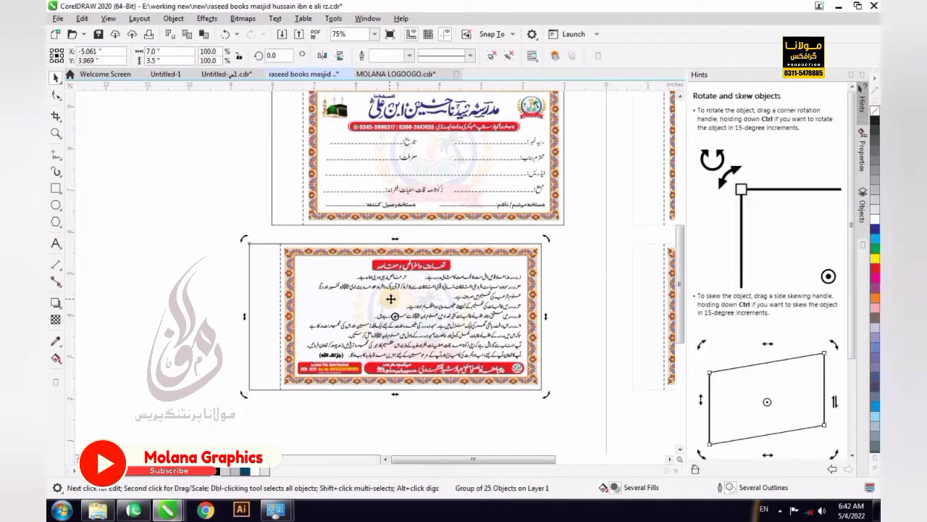
pyautogui.hotkey('ctrl', 'u')
pyautogui.scroll(2, 390, 351)
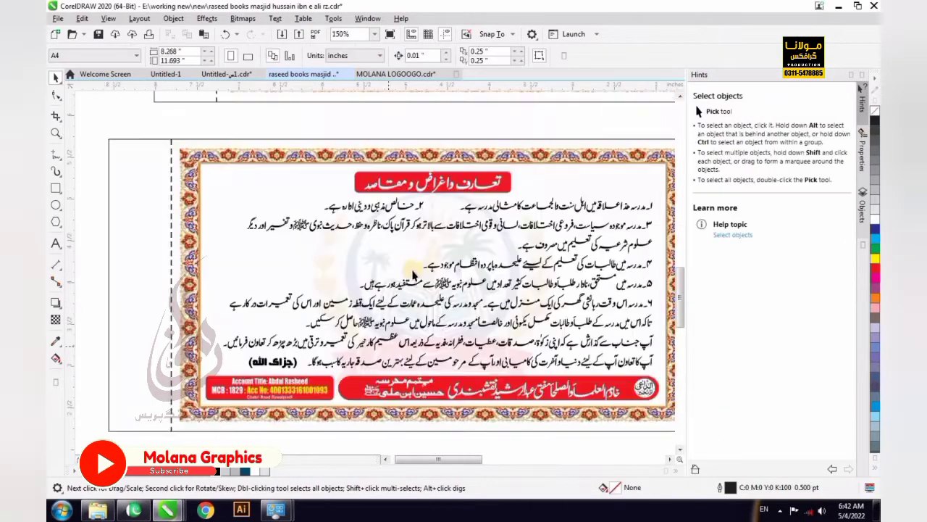
pyautogui.click(414, 258)
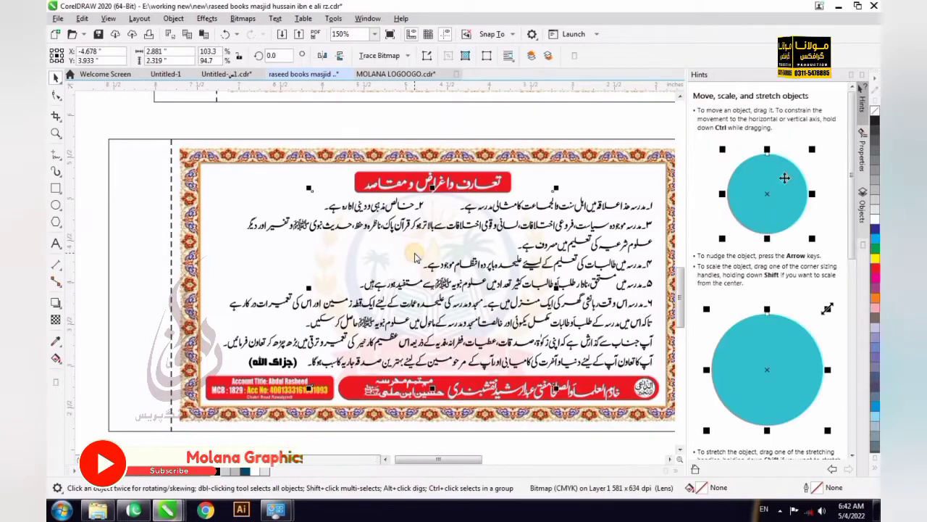
pyautogui.click(55, 322)
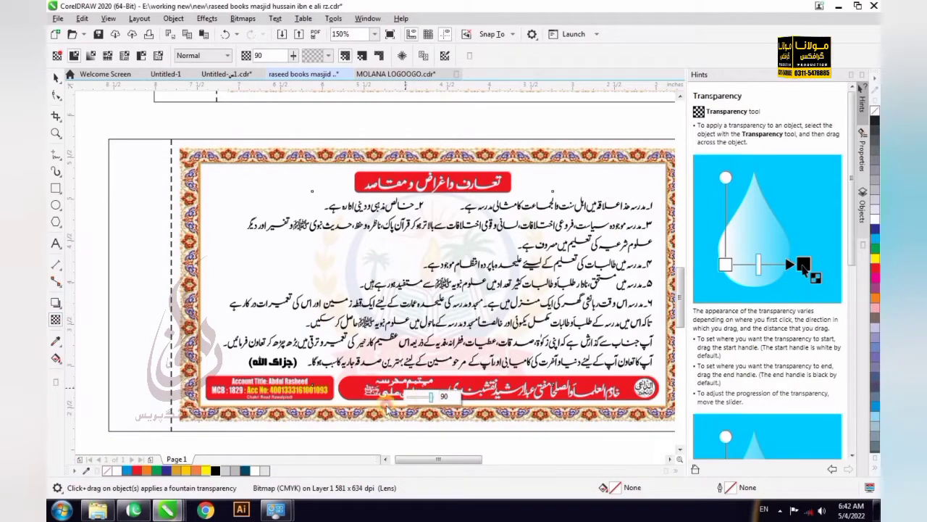
pyautogui.moveTo(387, 410); pyautogui.dragTo(385, 407)
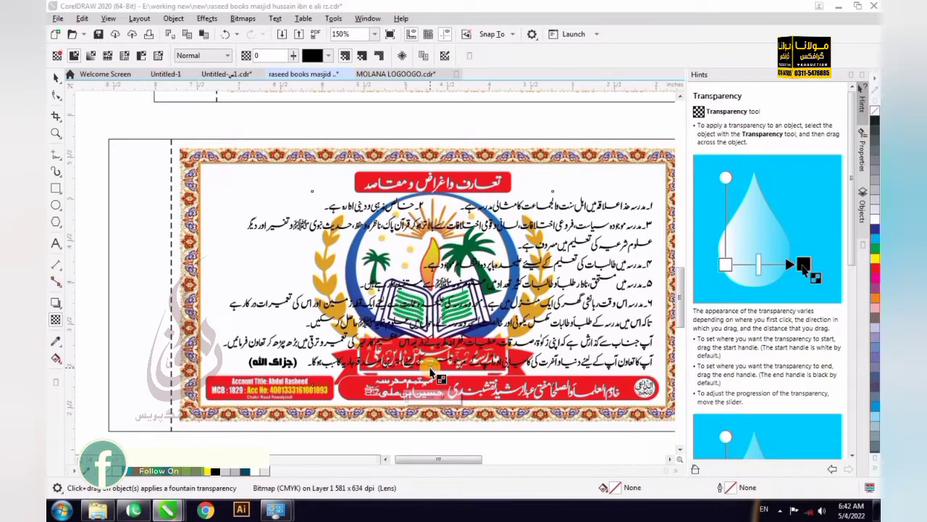
pyautogui.press('space')
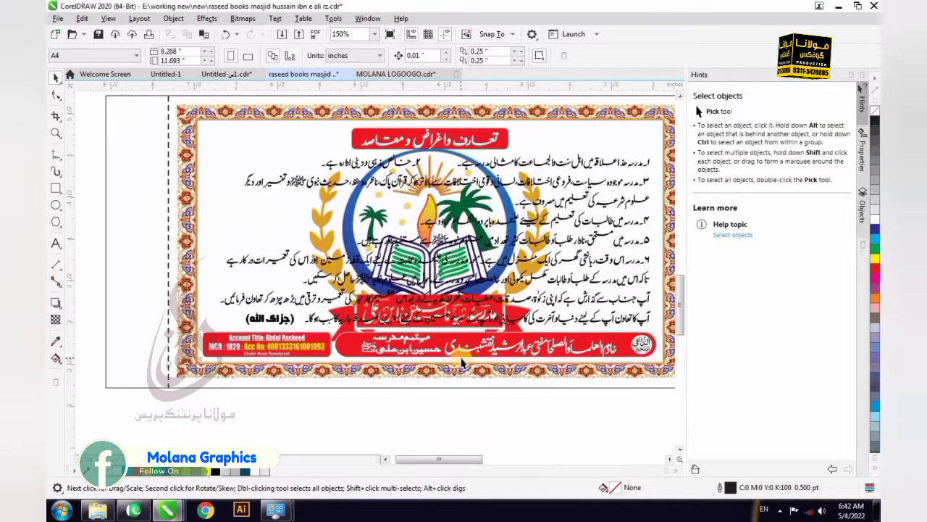
# Undo the transparency change on the back-side copy's logo watermark, redoing and undoing it to compare both looks.
pyautogui.click(458, 360)
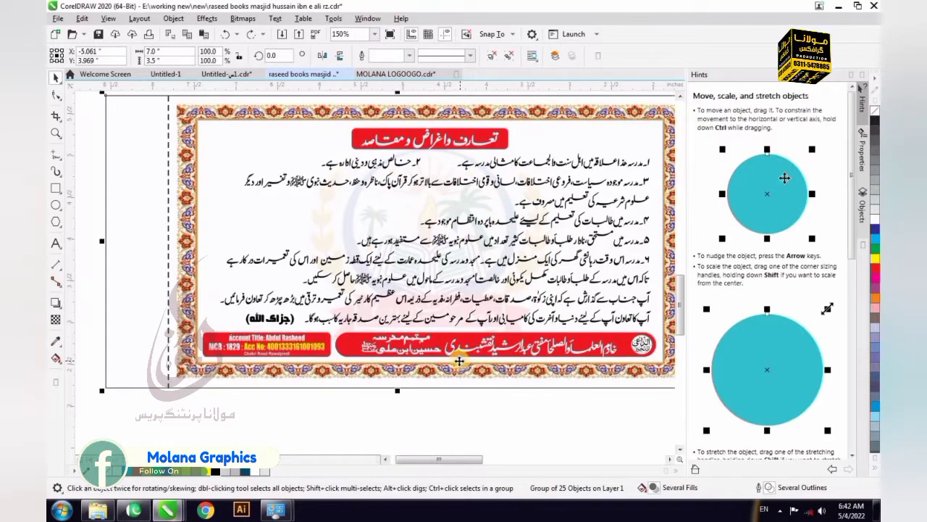
pyautogui.hotkey('ctrl', 'z')
pyautogui.hotkey('ctrl', 'z')
pyautogui.hotkey('ctrl', 'z')
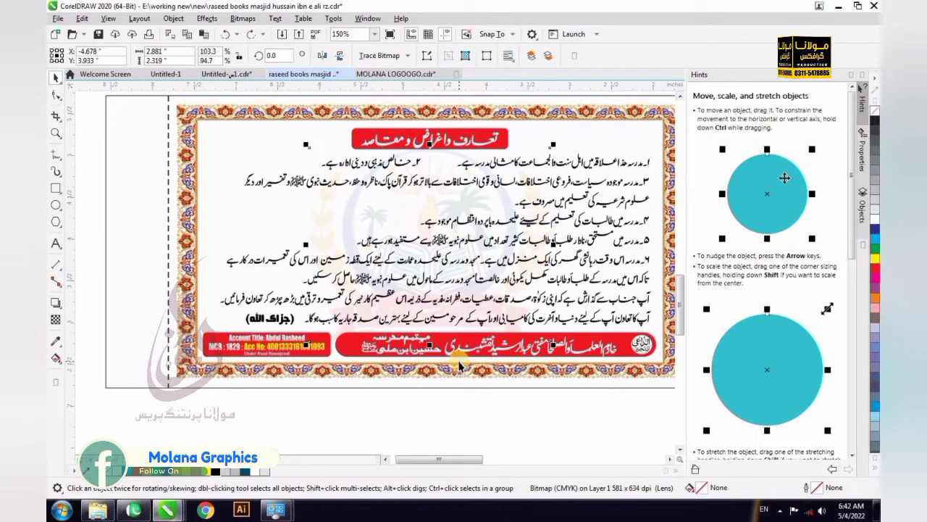
pyautogui.hotkey('ctrl', 'shift', 'z')
pyautogui.hotkey('ctrl', 'z')
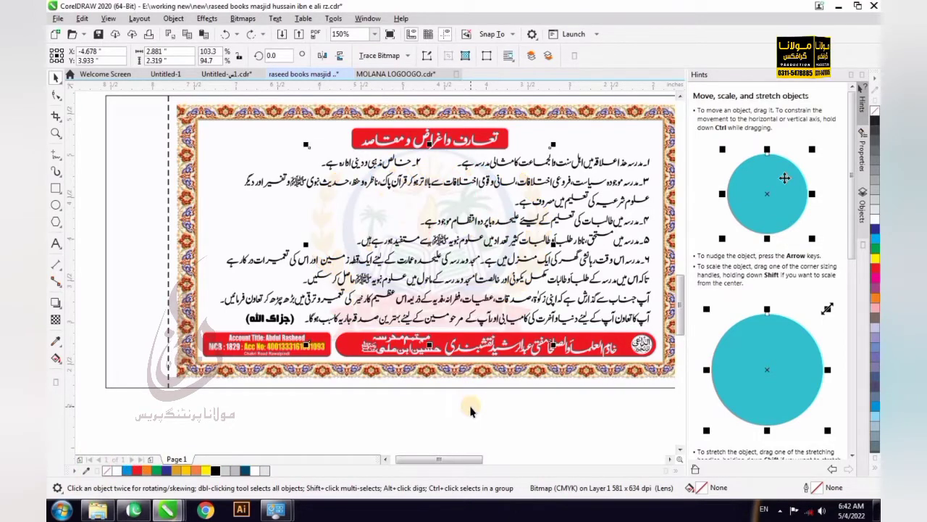
pyautogui.hotkey('ctrl', 'shift', 'z')
pyautogui.hotkey('ctrl', 'z')
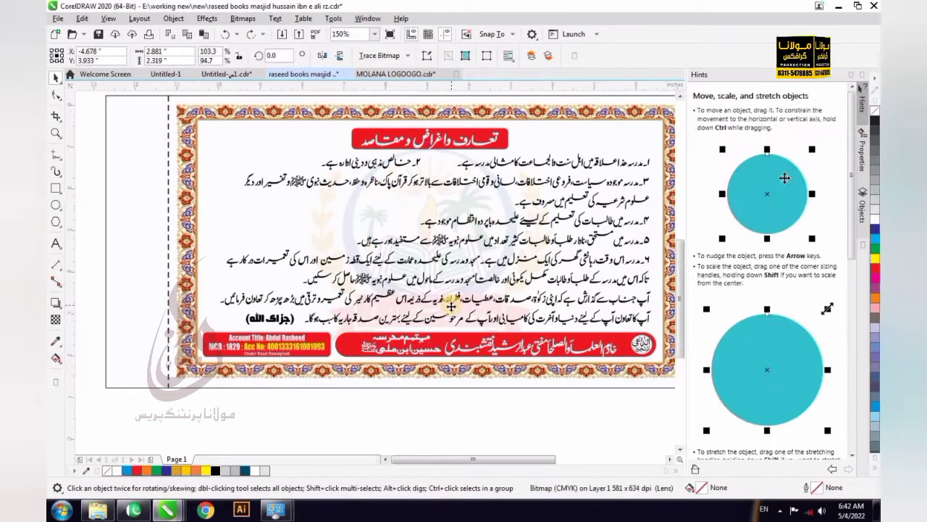
# Group all objects of the back-side copy beside the page.
pyautogui.scroll(-2, 457, 297)
pyautogui.scroll(1, 463, 293)
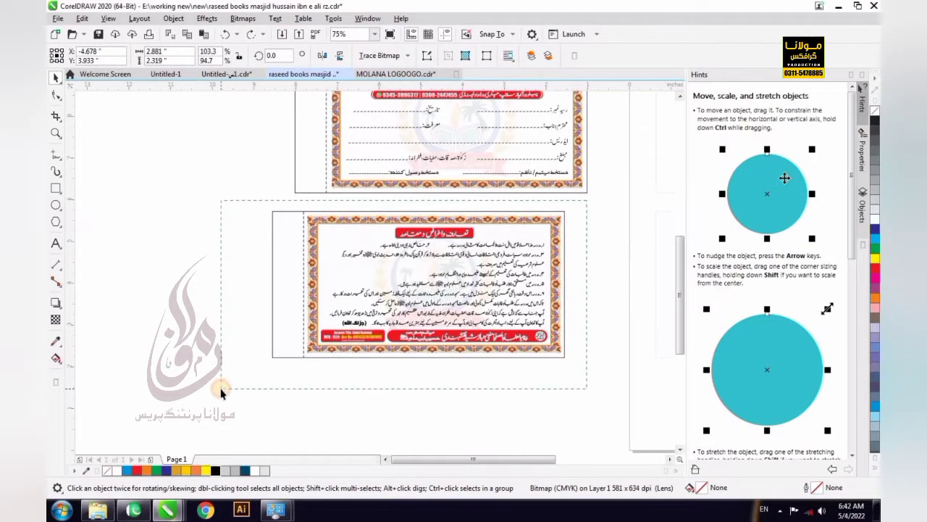
pyautogui.moveTo(221, 391); pyautogui.dragTo(222, 386)
pyautogui.hotkey('ctrl', 'g')
pyautogui.scroll(-2, 387, 213)
pyautogui.scroll(2, 390, 221)
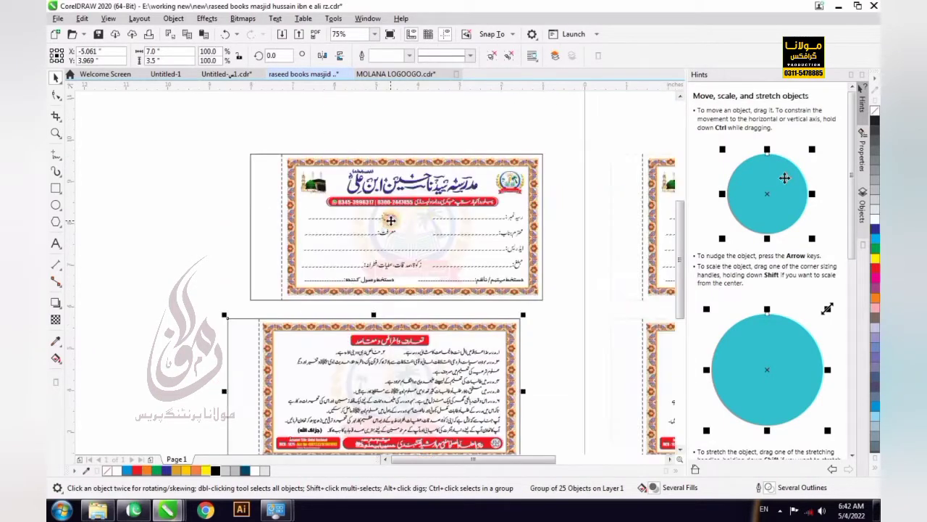
# Group all objects of the front copy beside the page.
pyautogui.click(390, 220)
pyautogui.moveTo(155, 312); pyautogui.dragTo(153, 310)
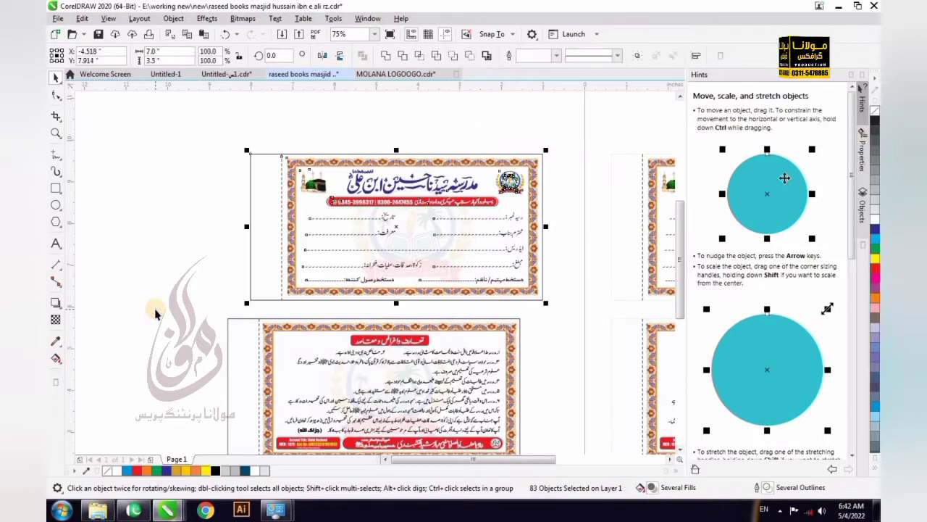
pyautogui.hotkey('ctrl', 'g')
# Align the grouped front and back copies on a common vertical centre line and deselect them.
pyautogui.scroll(-2, 486, 186)
pyautogui.moveTo(239, 414); pyautogui.dragTo(236, 413)
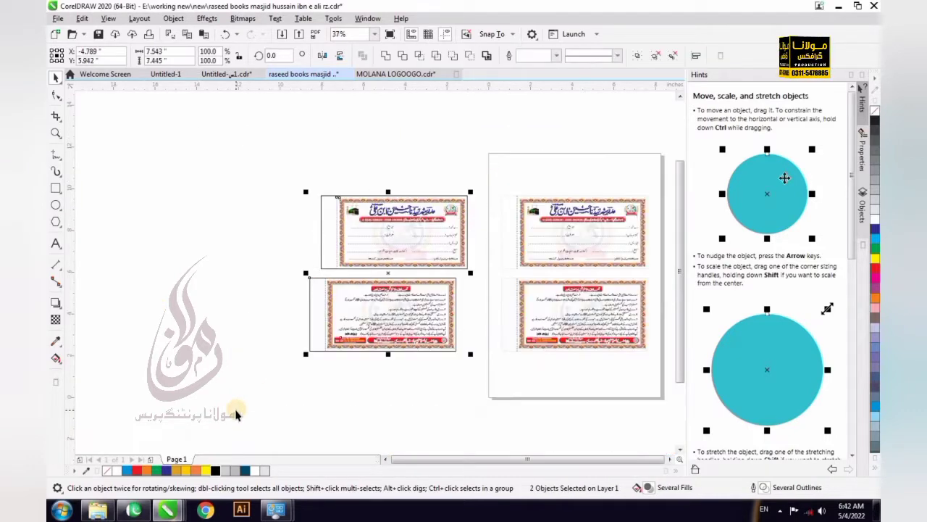
pyautogui.press('c')
pyautogui.press('Escape')
pyautogui.scroll(-1, 418, 306)
pyautogui.scroll(1, 547, 310)
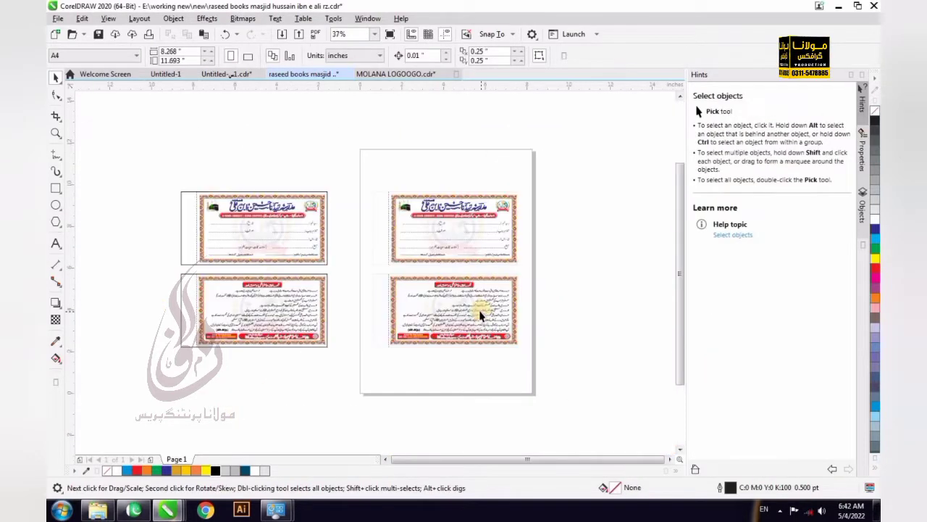
# Group all objects of the back-side design on the page.
pyautogui.scroll(1, 481, 314)
pyautogui.click(481, 313)
pyautogui.moveTo(230, 433); pyautogui.dragTo(231, 434)
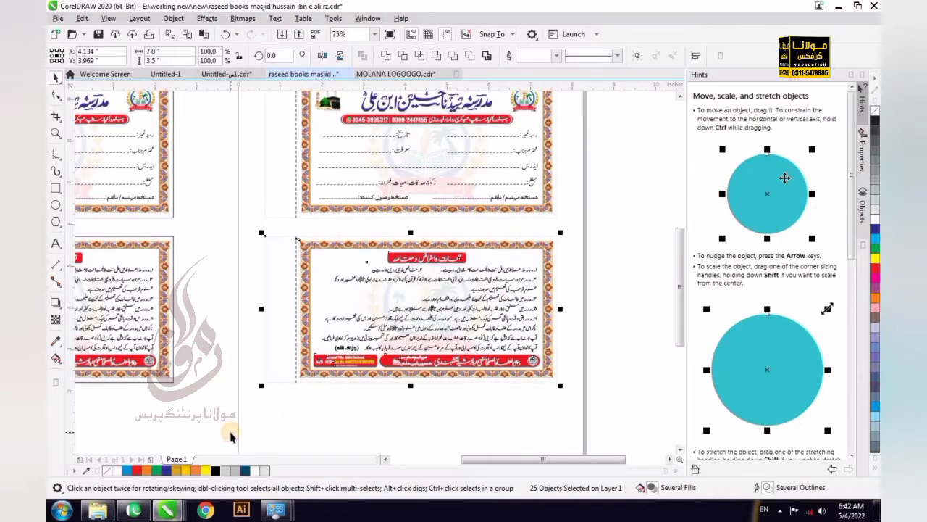
pyautogui.hotkey('ctrl', 'g')
# Group all objects of the front design on the page.
pyautogui.scroll(-2, 474, 189)
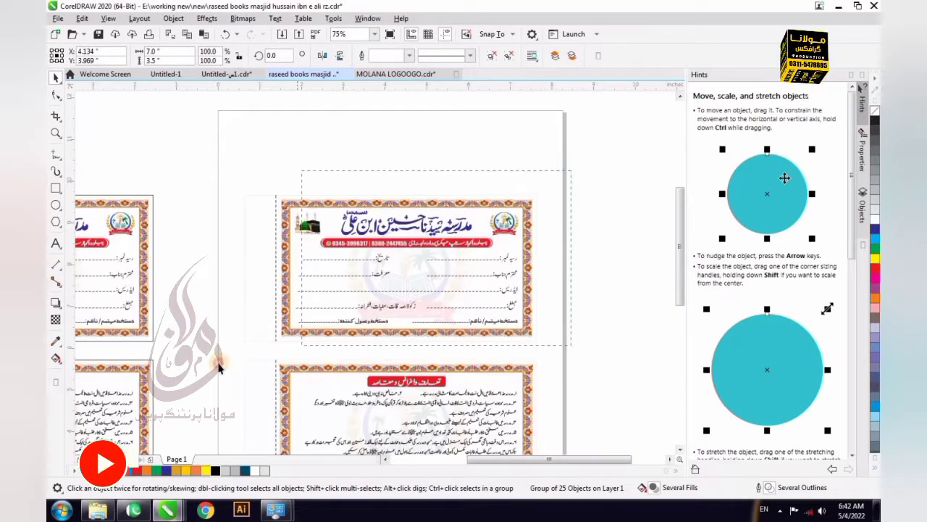
pyautogui.moveTo(219, 368); pyautogui.dragTo(220, 368)
pyautogui.hotkey('ctrl', 'g')
pyautogui.scroll(-1, 509, 232)
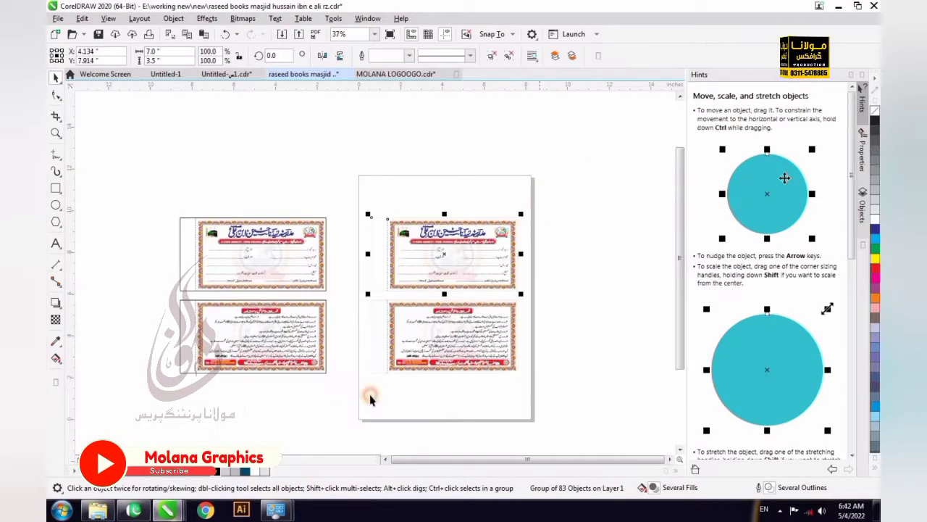
# Compare the page designs with their outlined copies, selecting the two fronts together and the two backs together.
pyautogui.moveTo(370, 395); pyautogui.dragTo(343, 410)
pyautogui.click(486, 299)
pyautogui.scroll(-1, 486, 299)
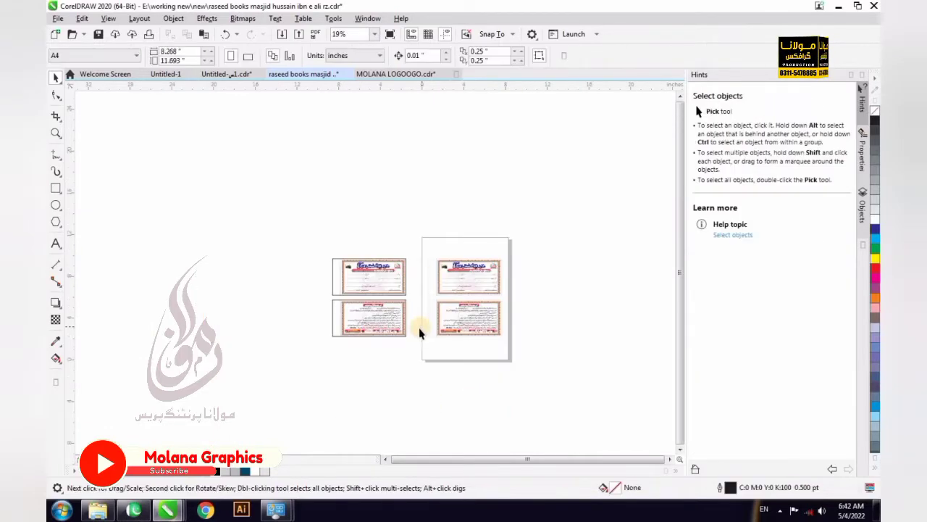
pyautogui.moveTo(362, 342); pyautogui.dragTo(322, 350)
pyautogui.moveTo(528, 245); pyautogui.dragTo(324, 312)
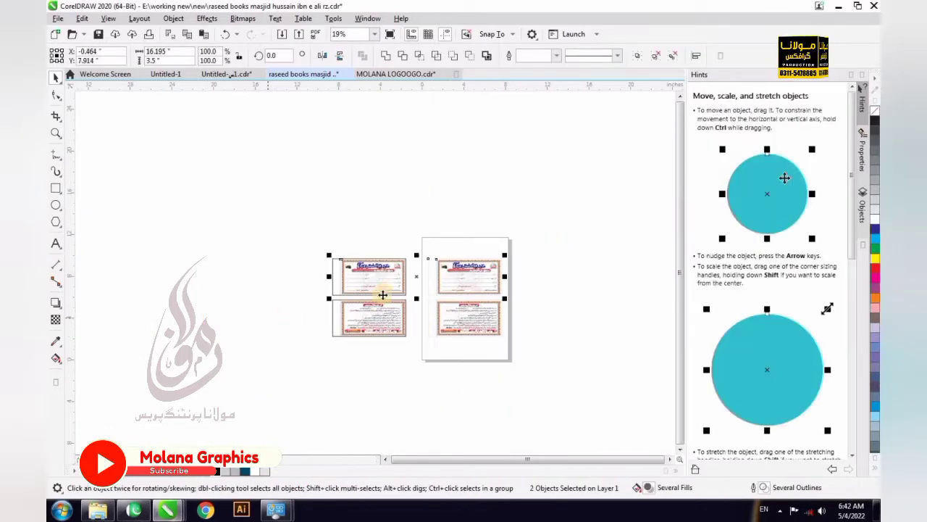
pyautogui.scroll(1, 384, 293)
pyautogui.scroll(1, 386, 296)
pyautogui.scroll(-1, 413, 289)
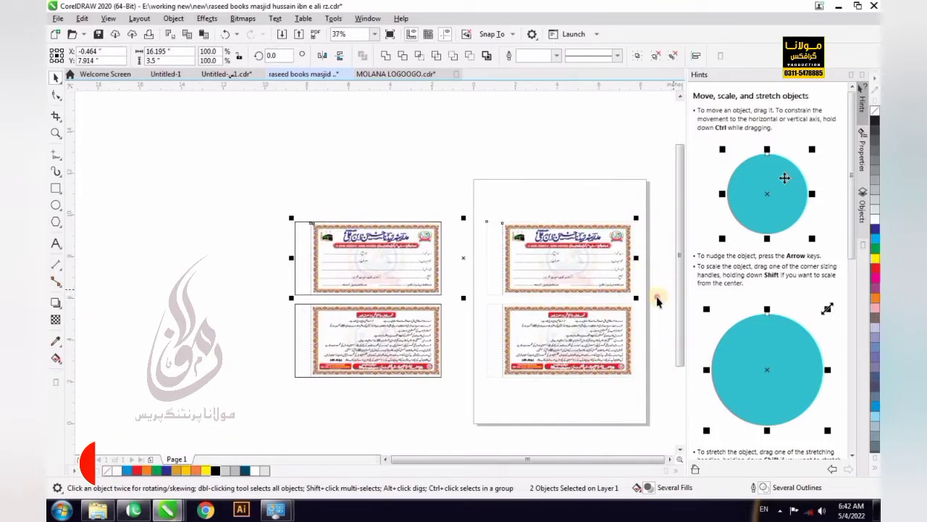
pyautogui.moveTo(670, 290); pyautogui.dragTo(259, 410)
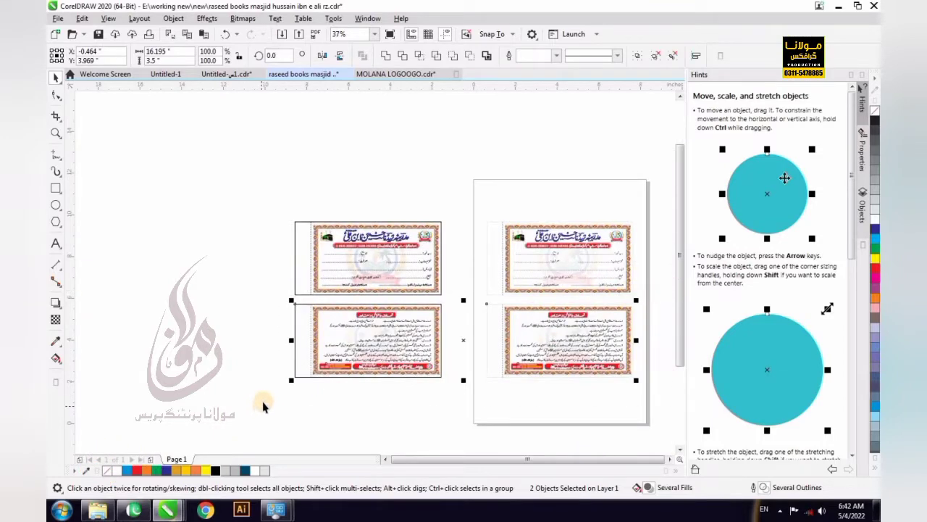
pyautogui.click(240, 352)
pyautogui.scroll(-1, 413, 312)
pyautogui.scroll(2, 488, 337)
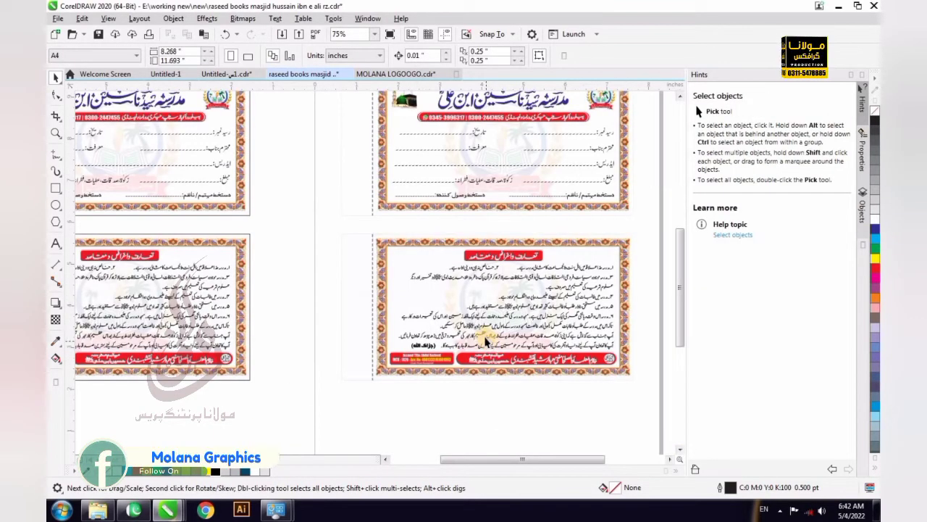
pyautogui.scroll(1, 489, 345)
pyautogui.scroll(-1, 437, 315)
pyautogui.scroll(-1, 437, 315)
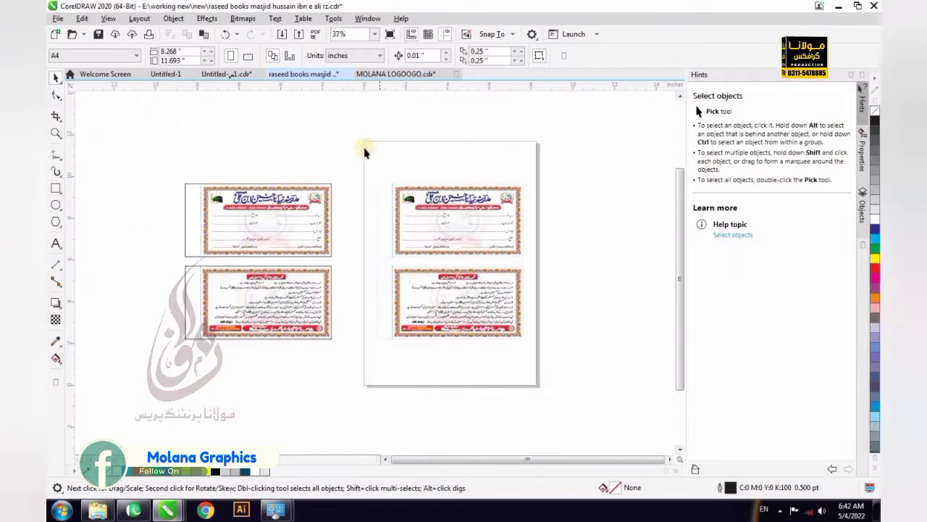
# Delete the outlined front and back copies beside the page.
pyautogui.moveTo(364, 148); pyautogui.dragTo(103, 401)
pyautogui.press('Delete')
pyautogui.press('Escape')
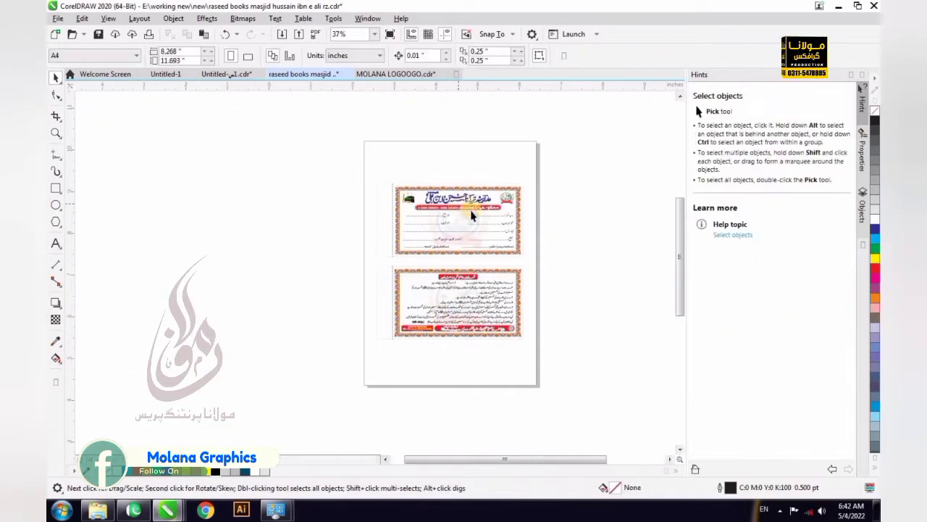
# Add the text "size 7x3.5" in 24 pt Arial above the front design on the page.
pyautogui.scroll(2, 464, 214)
pyautogui.click(394, 244)
pyautogui.scroll(-2, 415, 226)
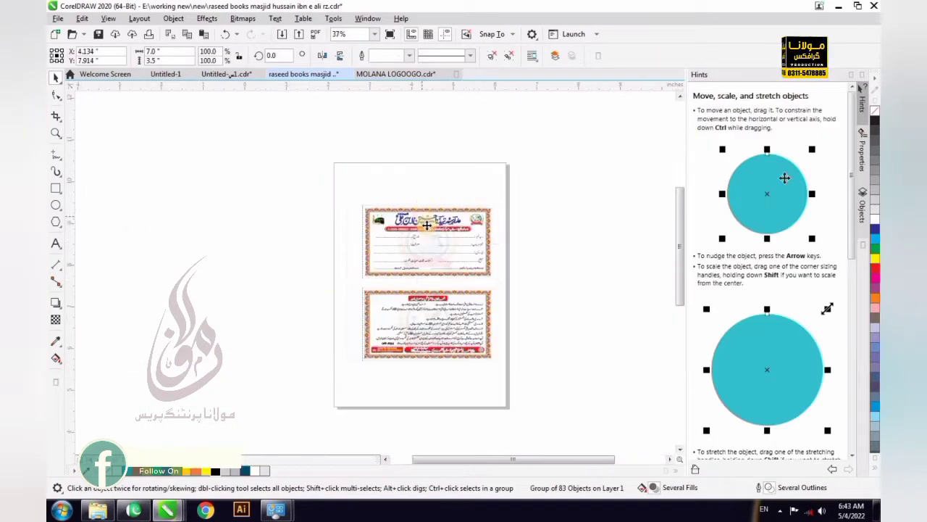
pyautogui.scroll(2, 440, 195)
pyautogui.click(55, 188)
pyautogui.click(55, 244)
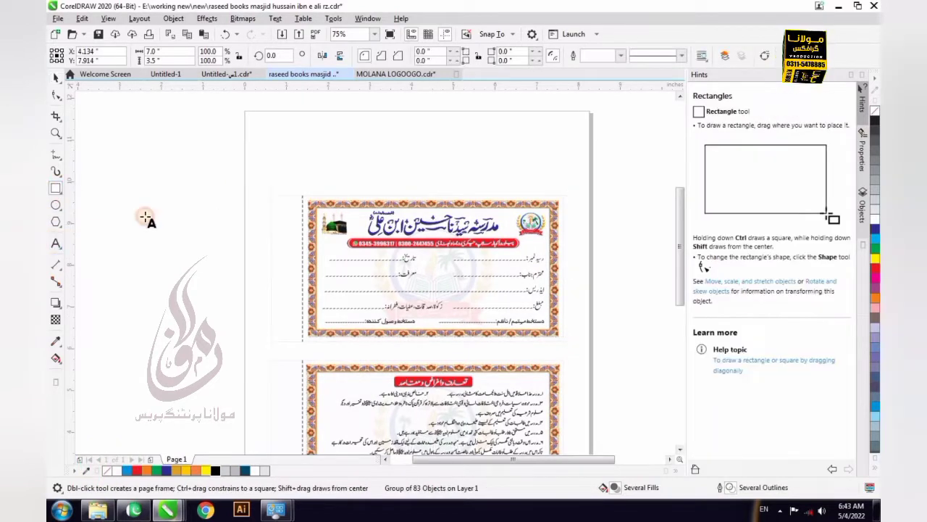
pyautogui.click(545, 172)
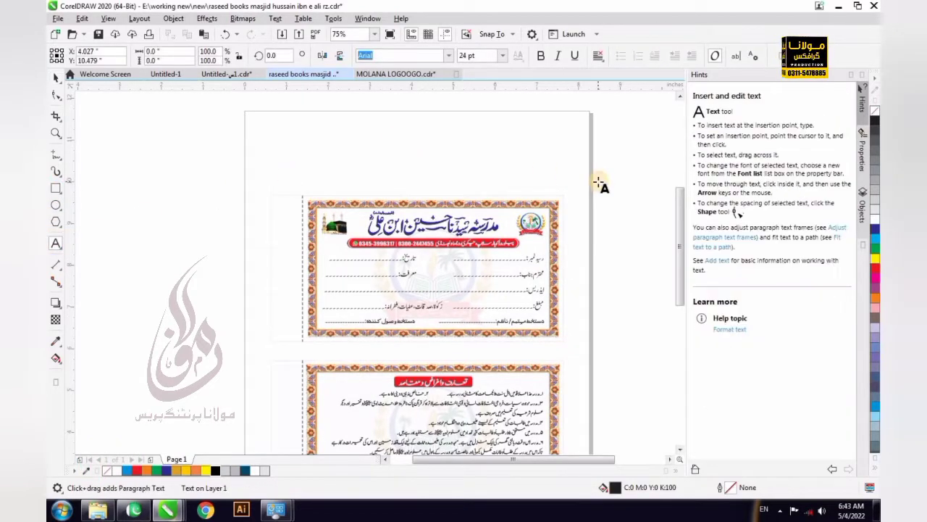
pyautogui.write('size 7x3.5')
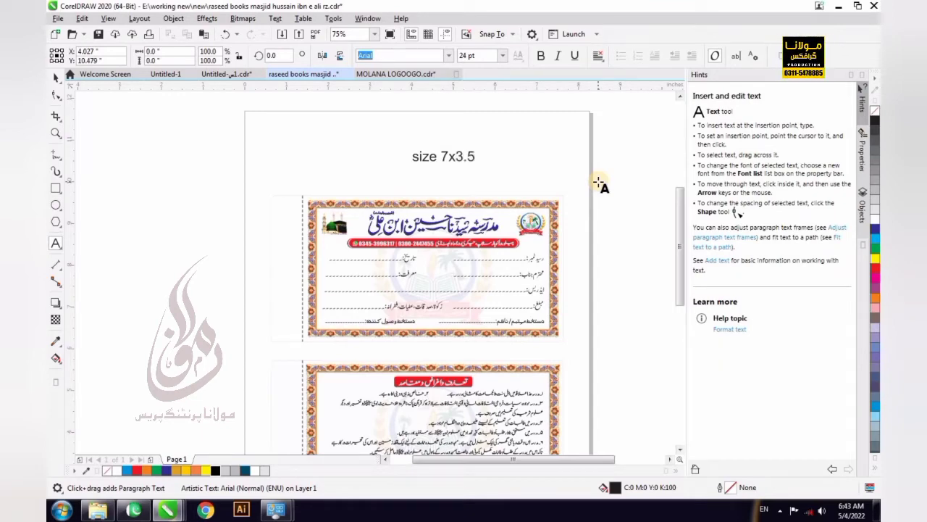
# Enlarge the "size 7x3.5" text to about 3.7 inches wide, about 60 pt.
pyautogui.hotkey('ctrl', 'space')
pyautogui.scroll(1, 480, 156)
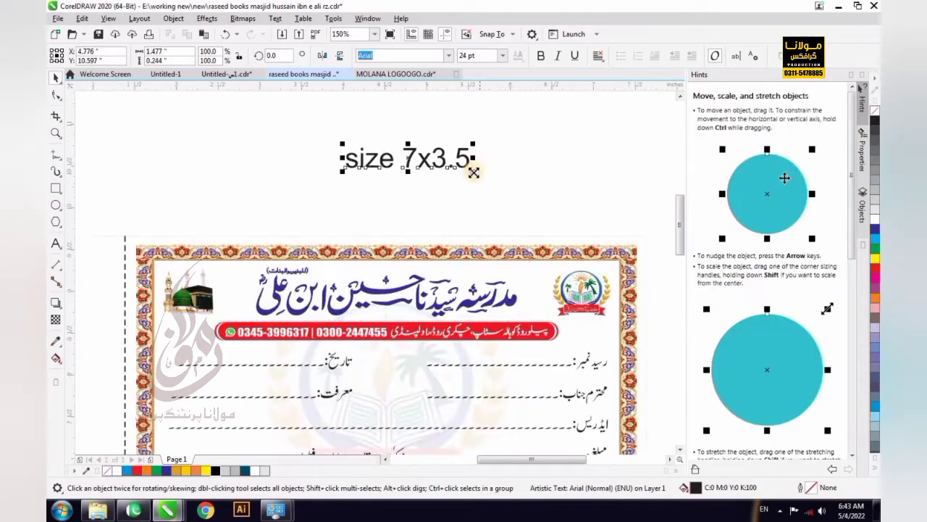
pyautogui.moveTo(473, 172); pyautogui.dragTo(549, 203)
pyautogui.scroll(-1, 460, 181)
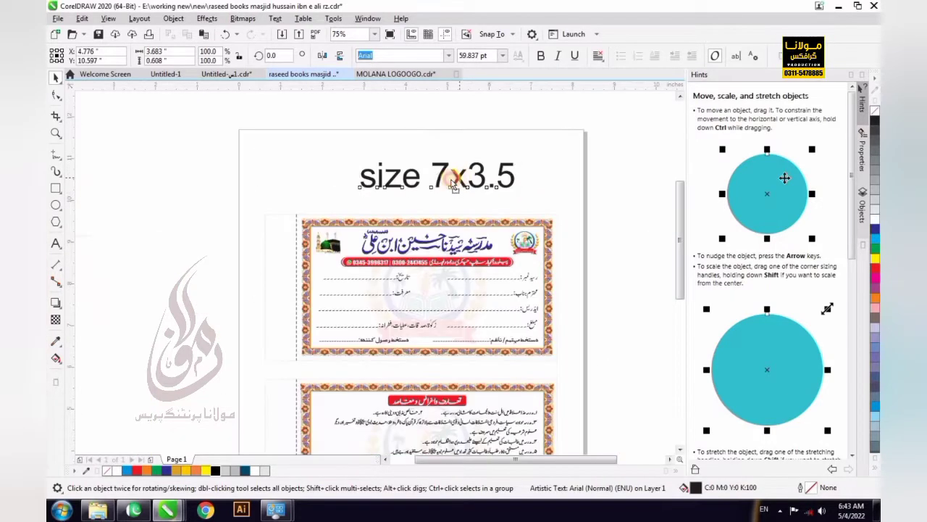
# Extend the size text above the front design to read "size 7widght x3.5 hight".
pyautogui.moveTo(445, 180); pyautogui.dragTo(434, 178)
pyautogui.scroll(1, 426, 177)
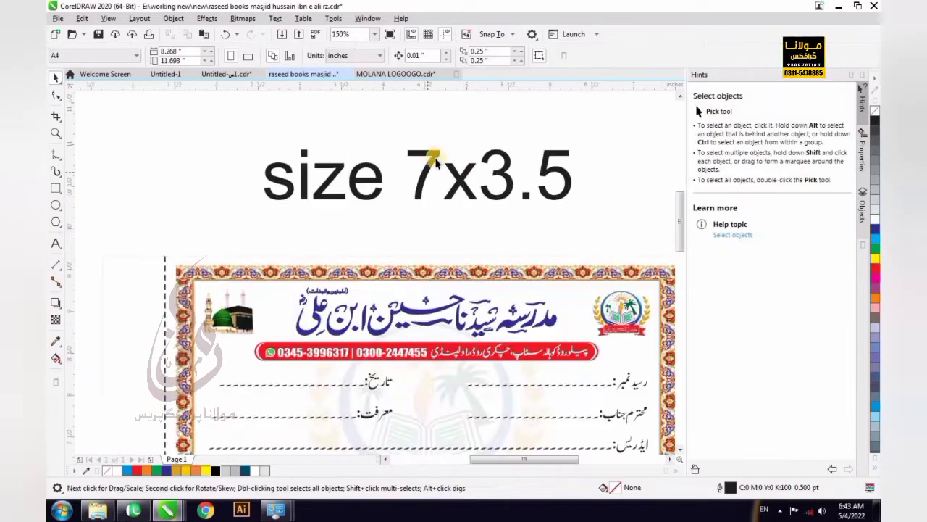
pyautogui.doubleClick(442, 178)
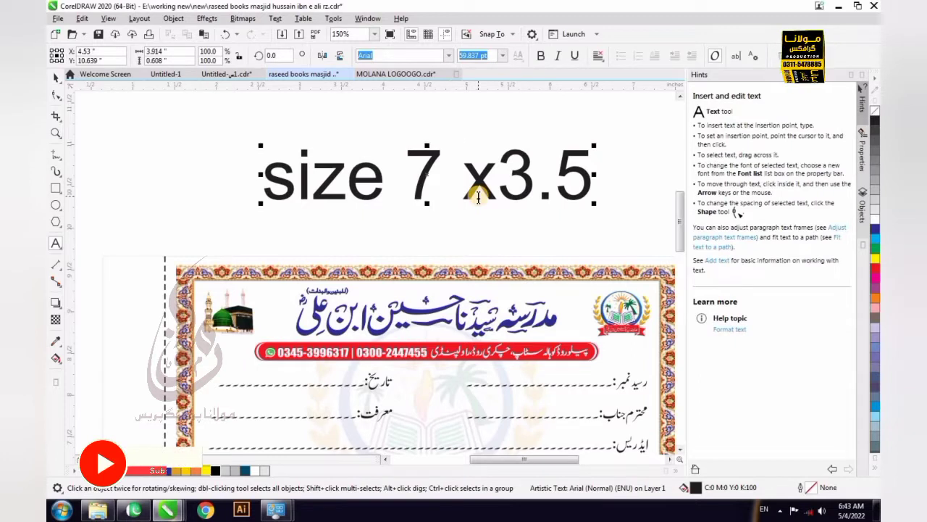
pyautogui.press('Left')
pyautogui.write('wi')
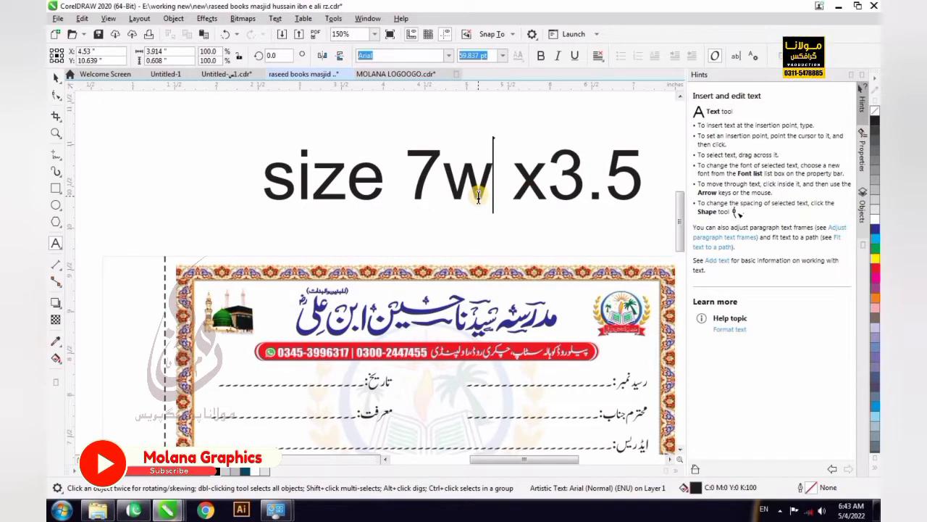
pyautogui.write('dght')
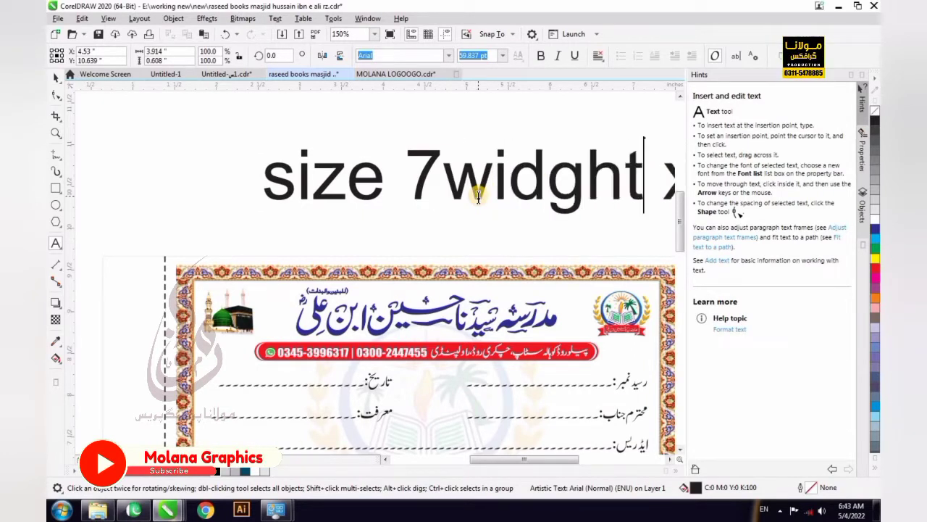
pyautogui.scroll(-5, 500, 188)
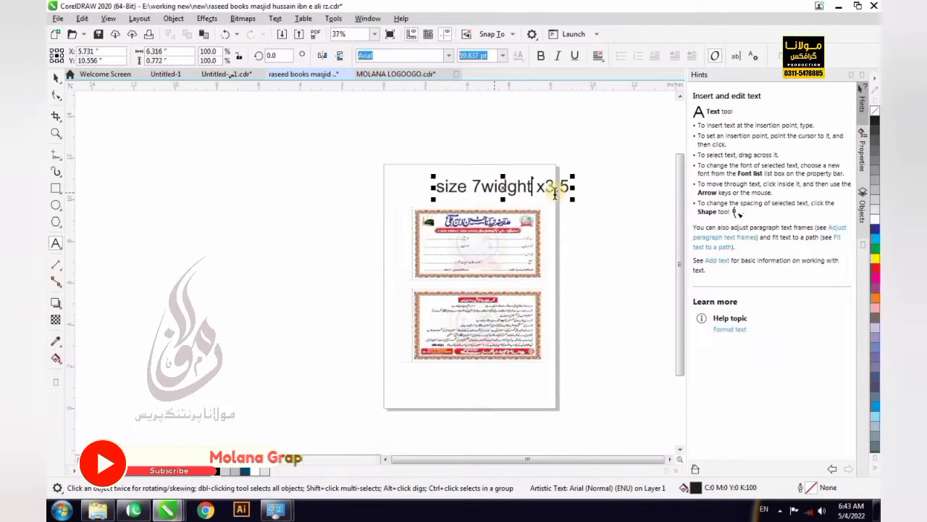
pyautogui.scroll(3, 556, 191)
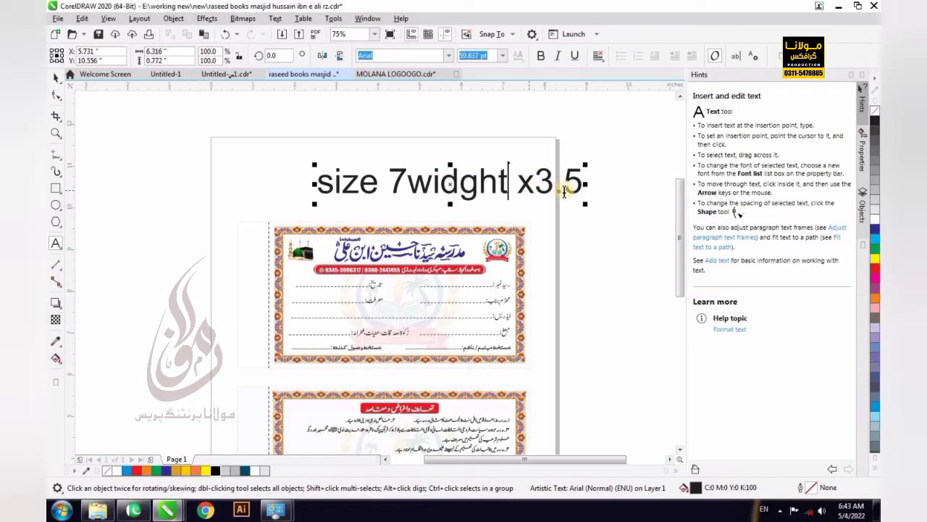
pyautogui.click(580, 185)
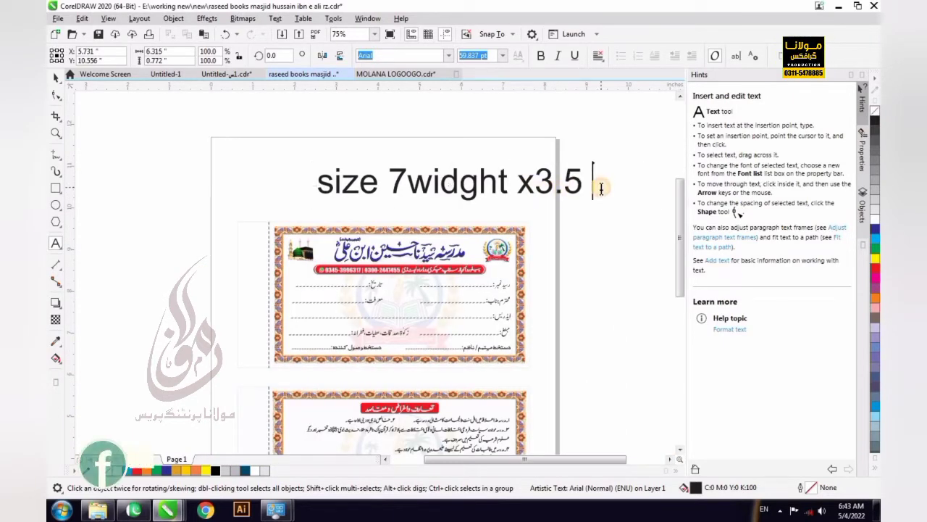
pyautogui.write('hight')
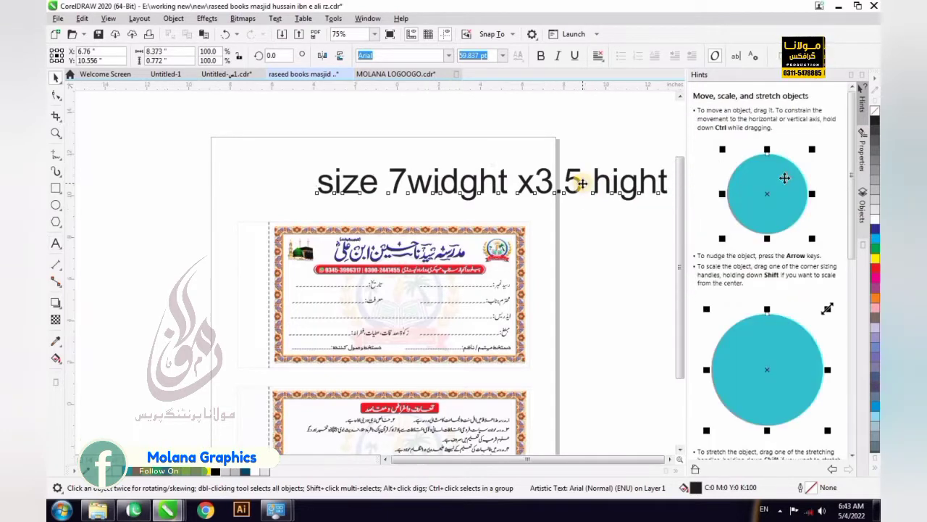
# Shift the size text back over the page and delete it.
pyautogui.scroll(-2, 582, 183)
pyautogui.click(583, 194)
pyautogui.scroll(1, 556, 187)
pyautogui.moveTo(556, 186); pyautogui.dragTo(511, 180)
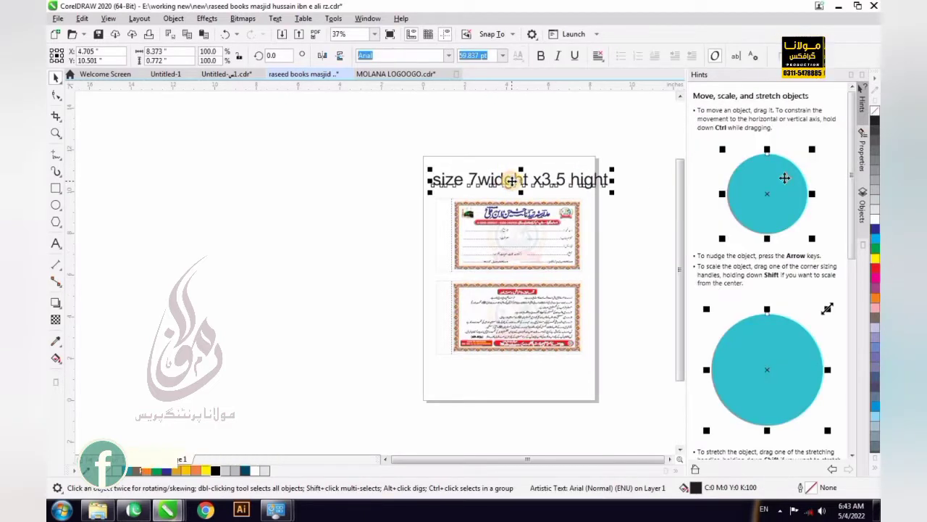
pyautogui.press('Delete')
# Add the text "ok thanks for wathing" in 24 pt Arial above the front design.
pyautogui.scroll(-1, 503, 201)
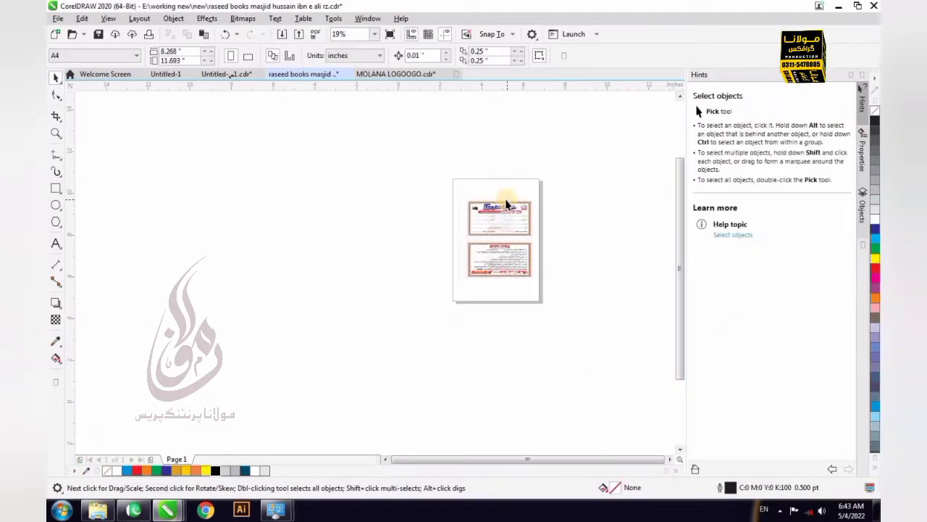
pyautogui.scroll(3, 500, 195)
pyautogui.click(72, 239)
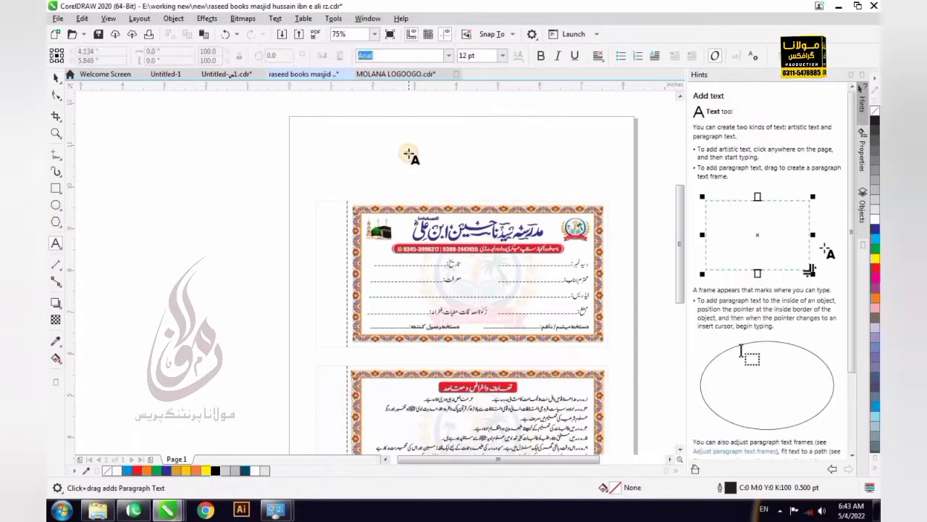
pyautogui.click(409, 151)
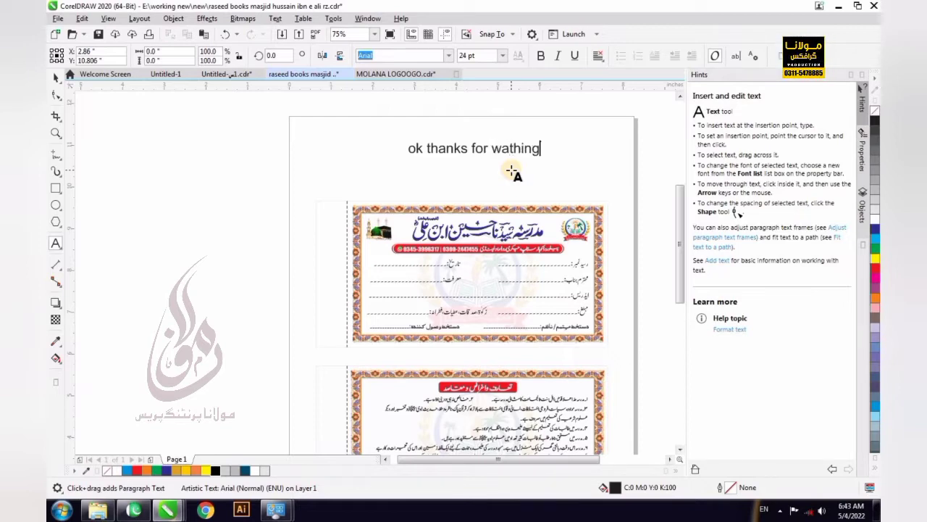
# Correct the misspelled word so the closing text reads "ok thanks for watching".
pyautogui.scroll(5, 543, 143)
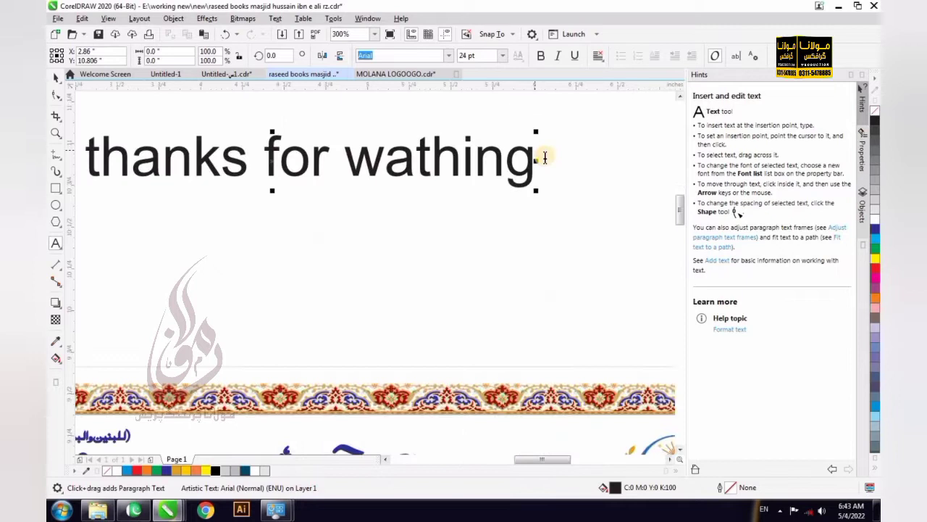
pyautogui.click(455, 163)
pyautogui.write('c')
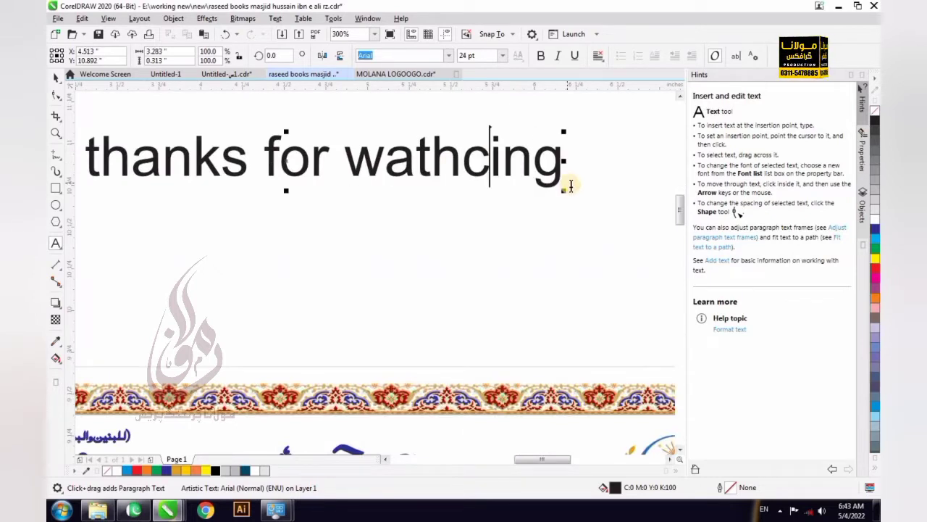
pyautogui.press('BackSpace')
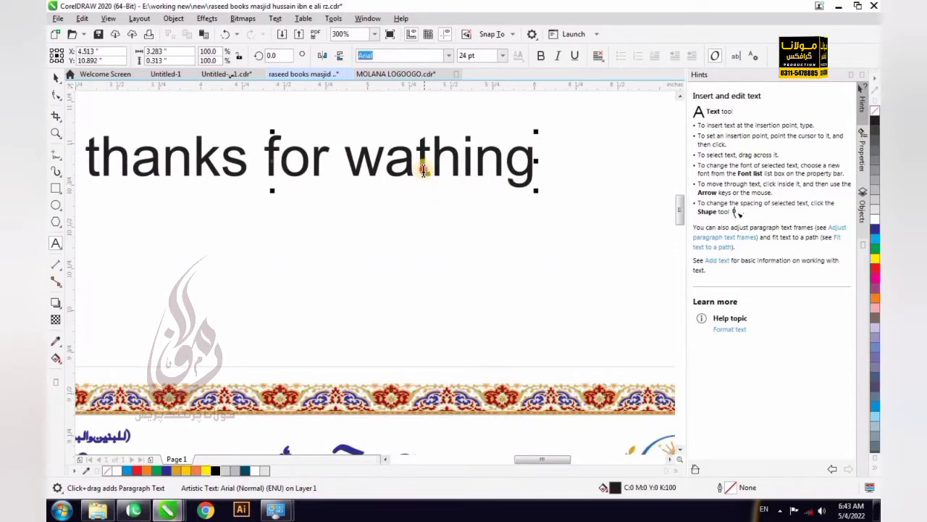
pyautogui.rightClick(422, 163)
pyautogui.click(471, 187)
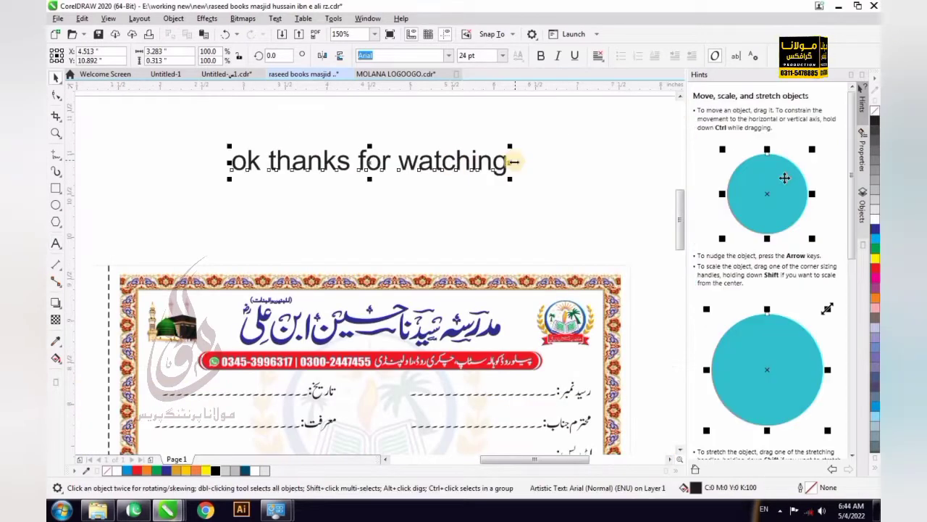
# Enlarge the thank-you text to about 5.9 inches wide, about 43 pt, and centre it above the front design.
pyautogui.scroll(-2, 514, 161)
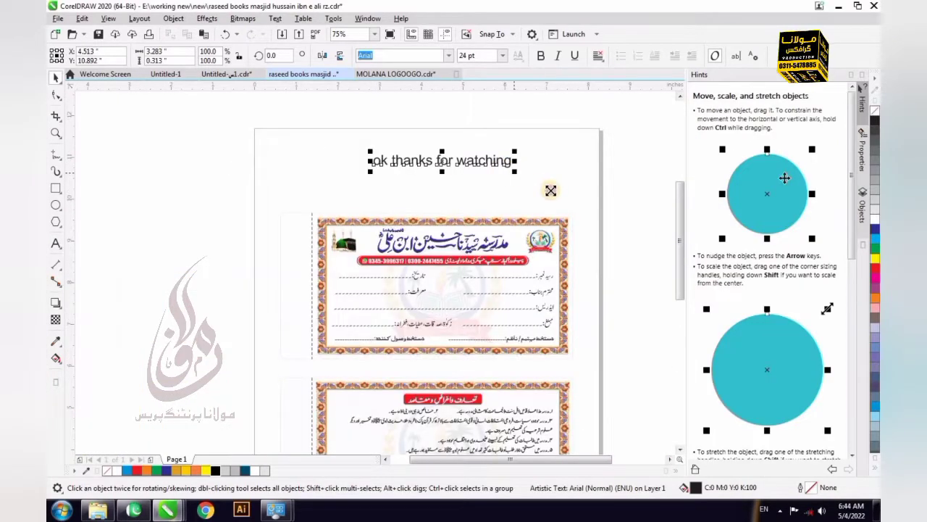
pyautogui.moveTo(550, 191); pyautogui.dragTo(568, 194)
pyautogui.scroll(1, 443, 179)
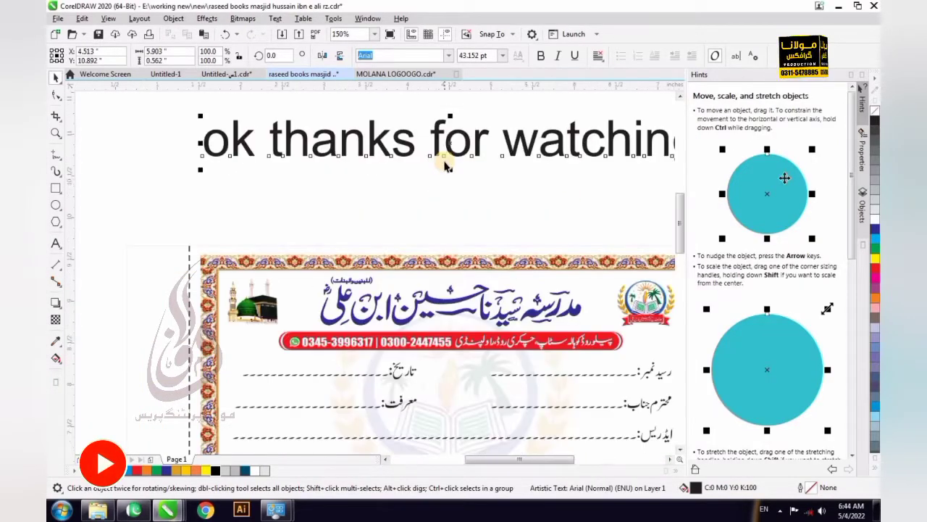
pyautogui.scroll(-2, 446, 167)
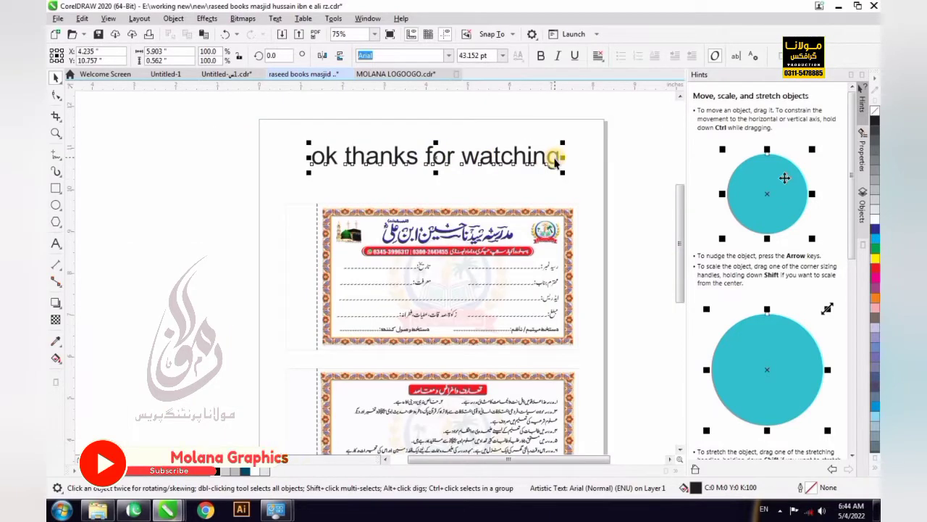
# Replace the thank-you text with a new "ALLAH HAFIZ" text in Arial, enlarged to about 4.3 inches wide, about 49 pt.
pyautogui.press('Delete')
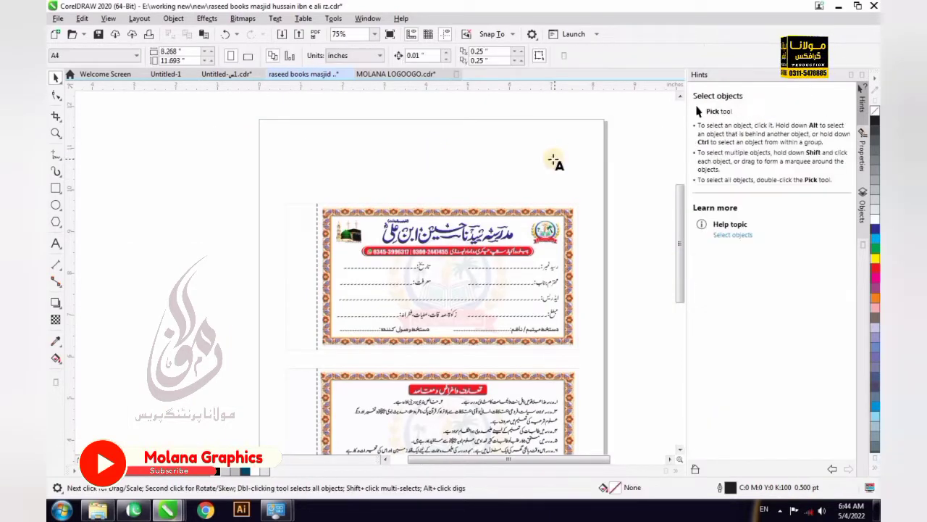
pyautogui.press('F8')
pyautogui.click(410, 150)
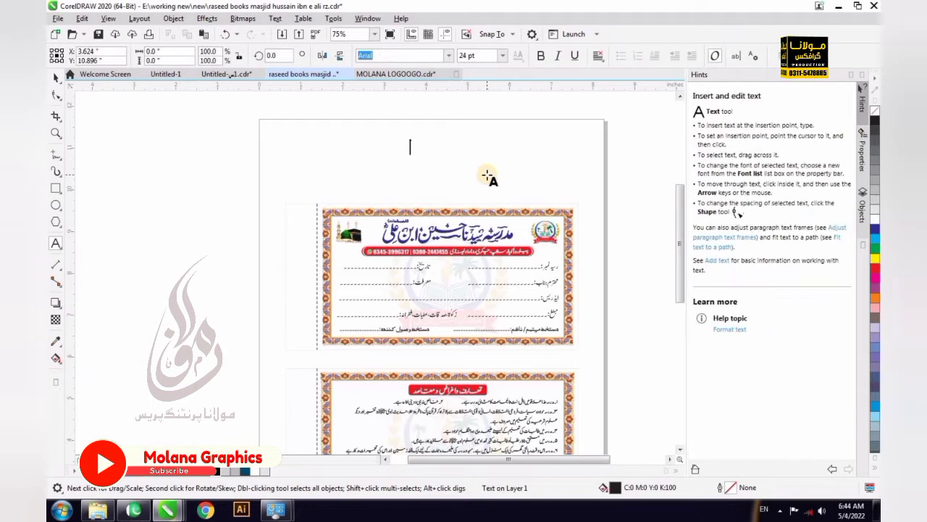
pyautogui.write('ALLAH ')
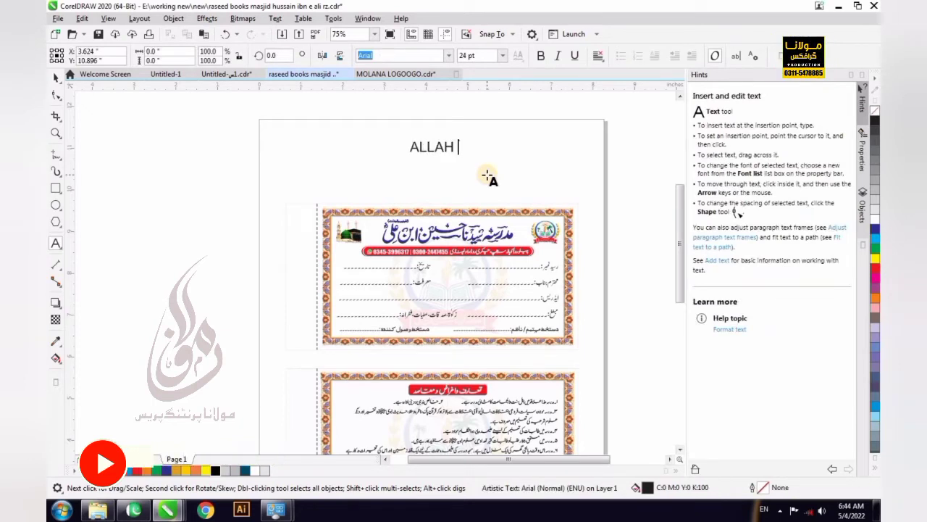
pyautogui.write('HAFIZ')
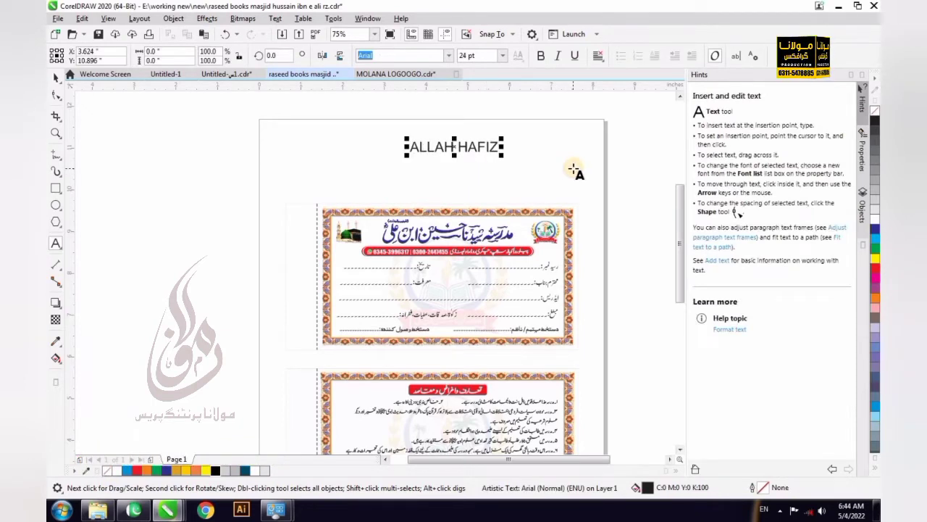
pyautogui.hotkey('ctrl', 'space')
pyautogui.moveTo(503, 157); pyautogui.dragTo(546, 182)
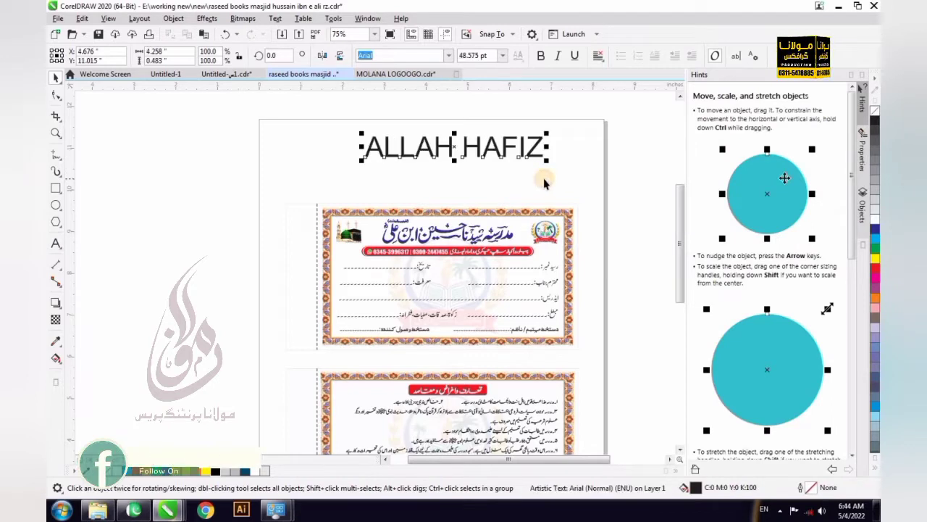
# Overwrite the "ALLAH HAFIZ" text with "PLZ SUBCIBE".
pyautogui.hotkey('ctrl', 'space')
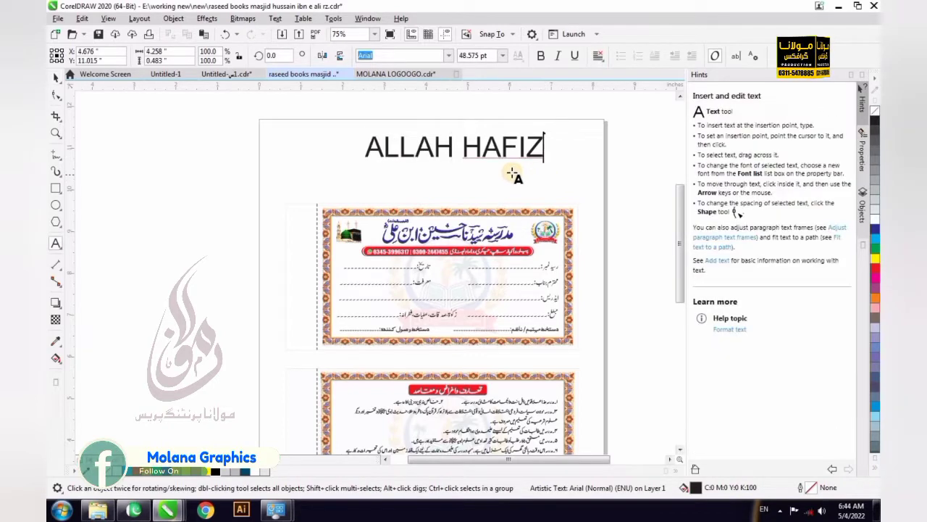
pyautogui.hotkey('ctrl', 'a')
pyautogui.write('P')
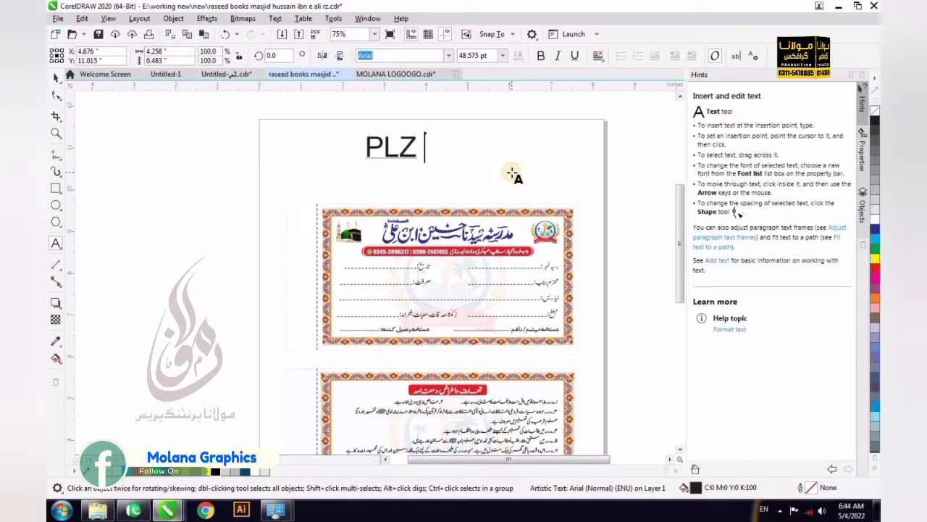
pyautogui.write('LZ SUBCIBE')
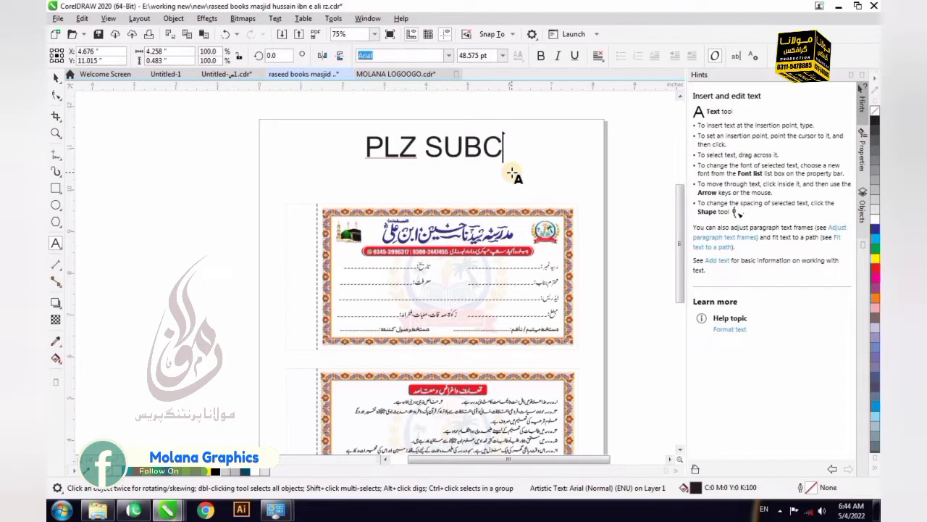